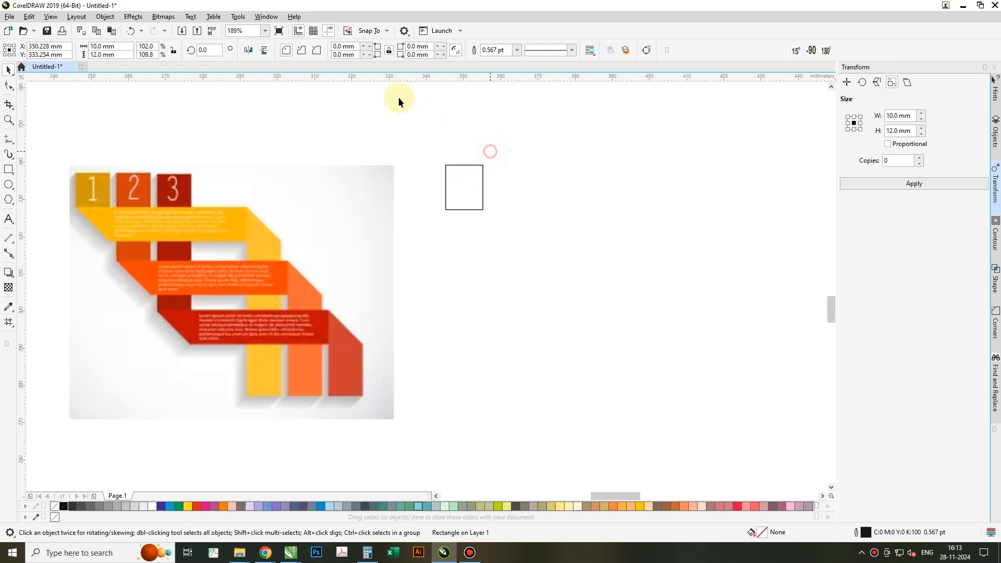
# Set the duplicate distance to 0 mm and the nudge distance to 2 mm.
pyautogui.moveTo(405, 47); pyautogui.dragTo(250, 37)
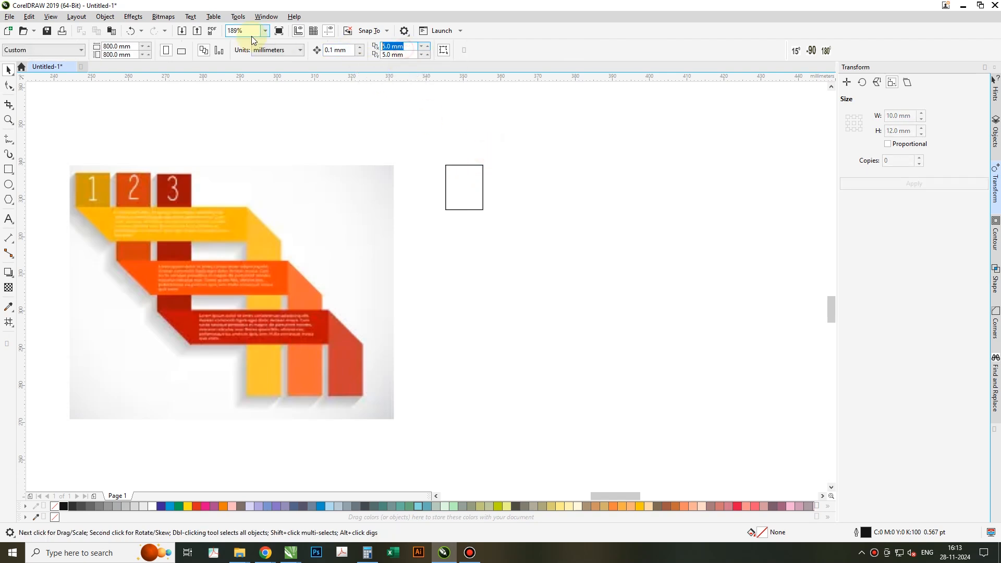
pyautogui.write('0')
pyautogui.press('Tab')
pyautogui.write('0')
pyautogui.click(340, 50)
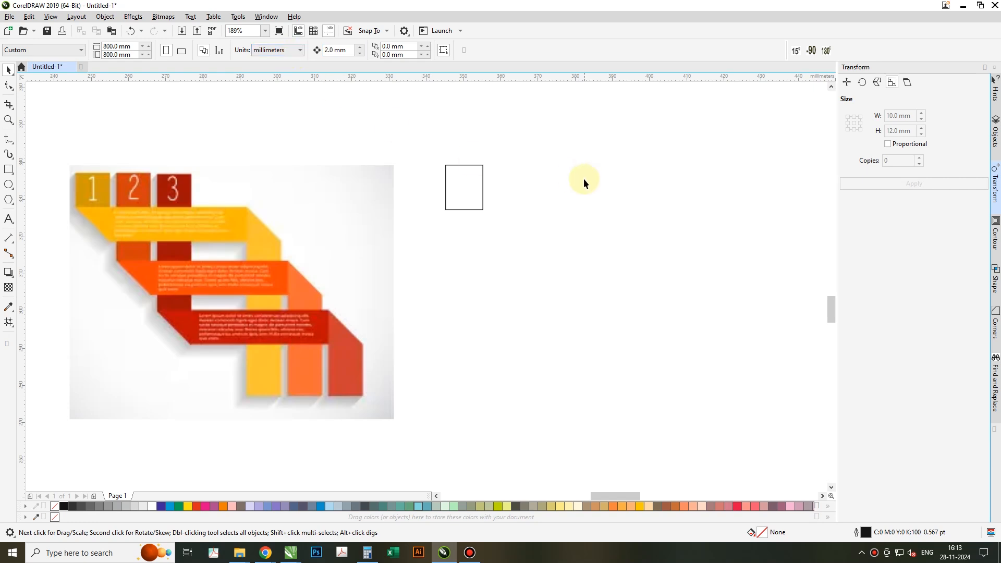
# Duplicate the rectangle twice to its right, nudging each copy 2 mm to form an evenly spaced row of three.
pyautogui.click(438, 174)
pyautogui.moveTo(444, 176); pyautogui.dragTo(480, 176)
pyautogui.press('Right')
pyautogui.moveTo(495, 180); pyautogui.dragTo(527, 179)
pyautogui.press('Right')
pyautogui.click(569, 280)
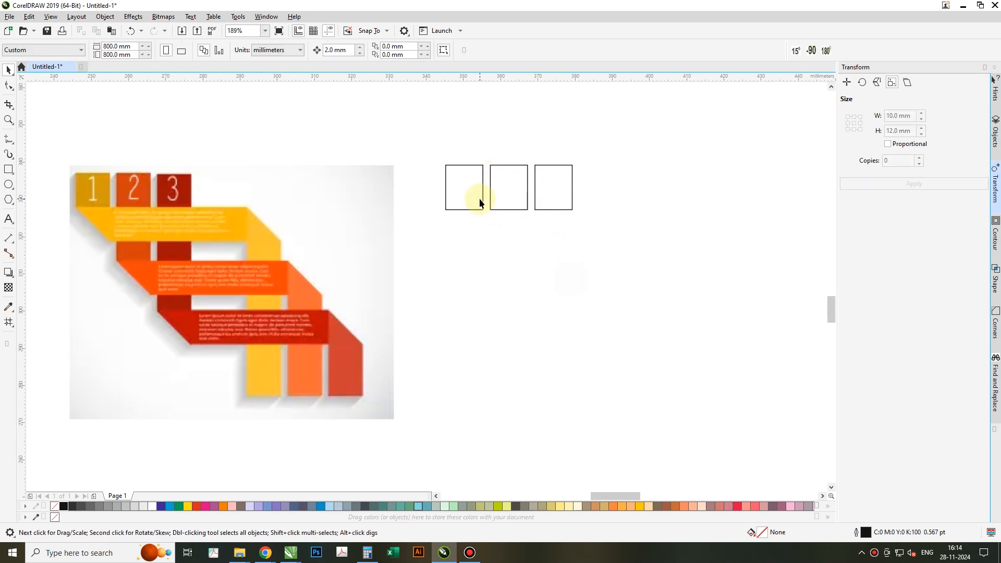
# Copy the first rectangle below the row, rotate it to 270°, and fit it as a 10 × 10 mm square under the first rectangle.
pyautogui.moveTo(463, 186); pyautogui.dragTo(514, 292)
pyautogui.click(475, 246)
pyautogui.click(487, 264)
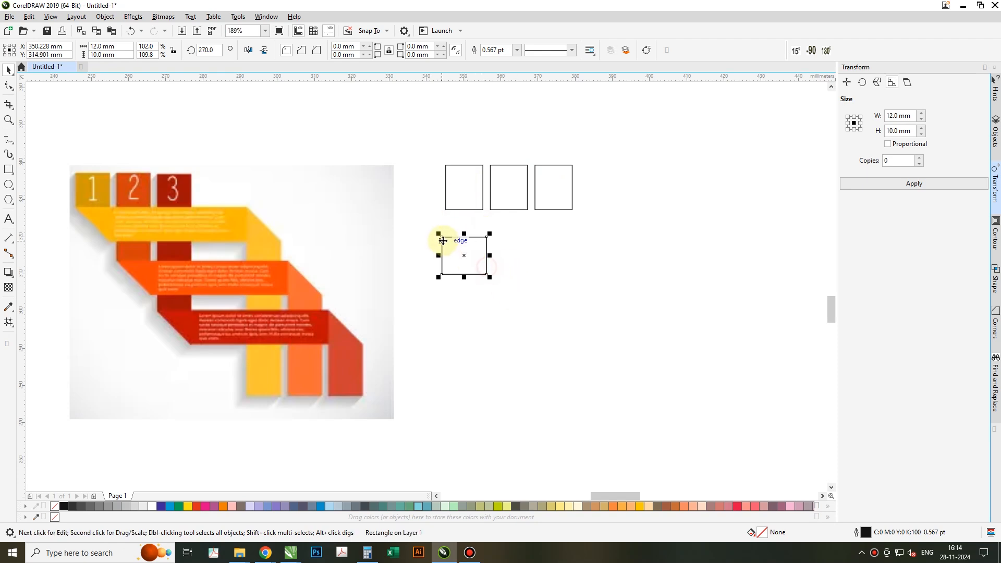
pyautogui.moveTo(443, 237); pyautogui.dragTo(485, 210)
pyautogui.click(469, 228)
# Convert the square to curves, remove its lower-left corner node, and add a node near the lower-right tip.
pyautogui.rightClick(472, 242)
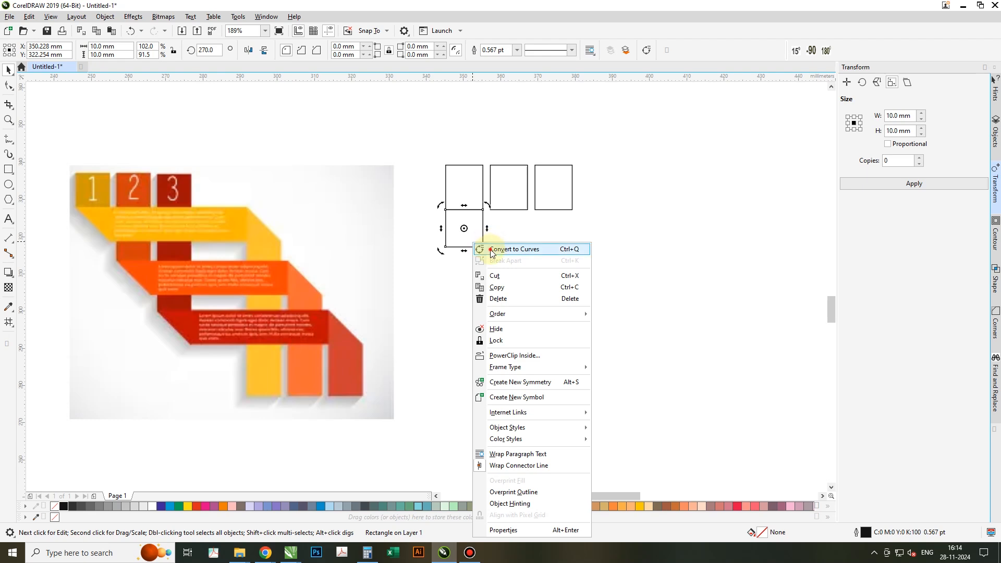
pyautogui.click(490, 248)
pyautogui.press('F10')
pyautogui.doubleClick(445, 246)
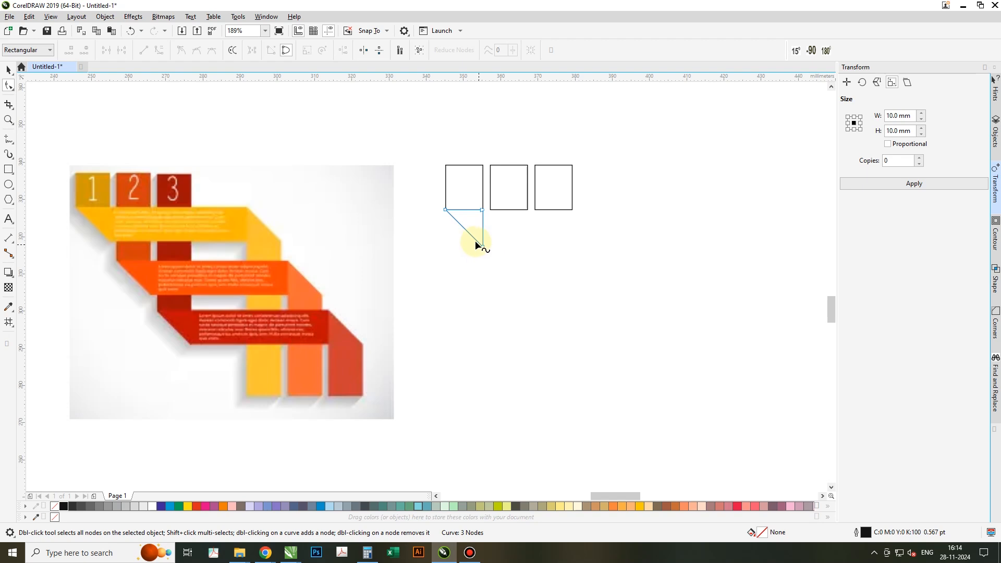
pyautogui.moveTo(445, 246); pyautogui.dragTo(478, 248)
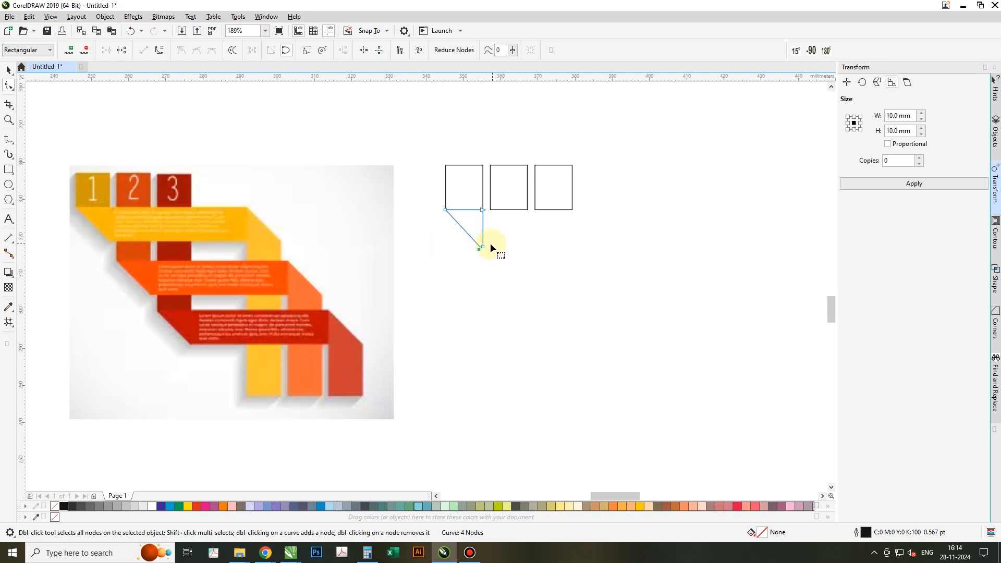
# Move the shape's two right-hand nodes horizontally to extend it into a slanted strip about 52 mm long.
pyautogui.click(483, 247)
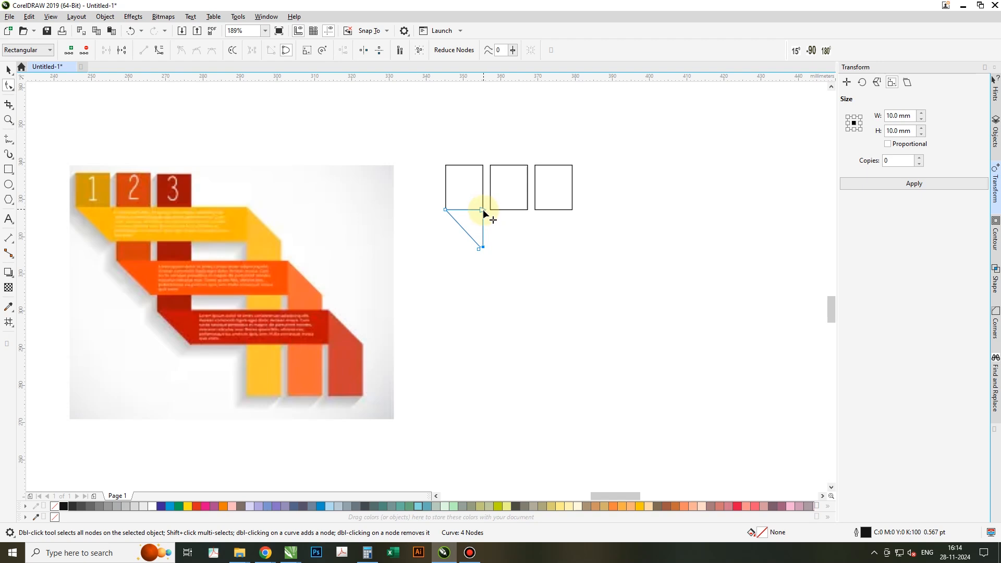
pyautogui.moveTo(483, 211); pyautogui.dragTo(641, 211)
pyautogui.press('space')
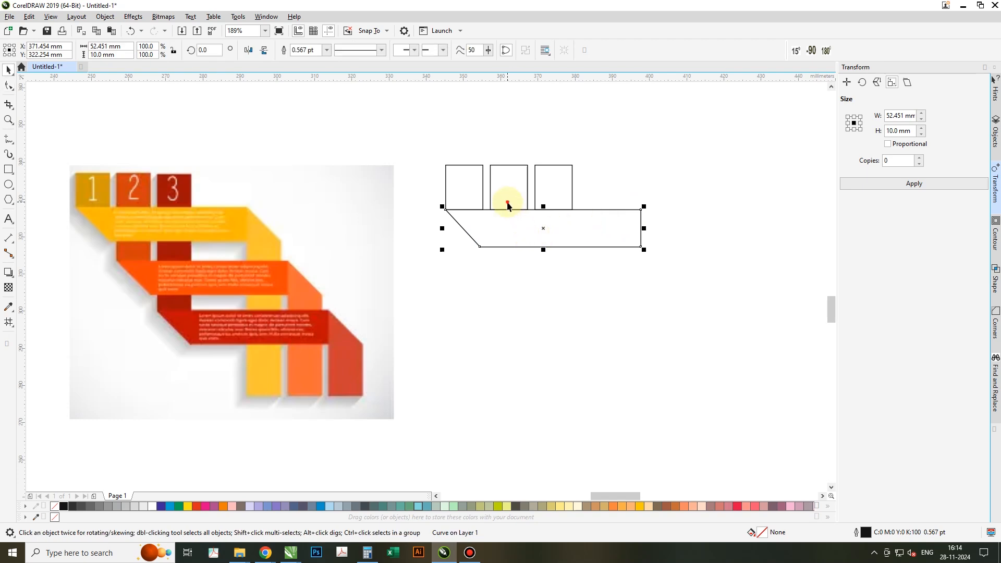
# Place a copy of the middle rectangle 6 mm below the strip, stretch it up, and weld both into a 10 × 28 mm column.
pyautogui.click(507, 202)
pyautogui.moveTo(509, 213); pyautogui.dragTo(508, 263)
pyautogui.hotkey('ctrl', 'z')
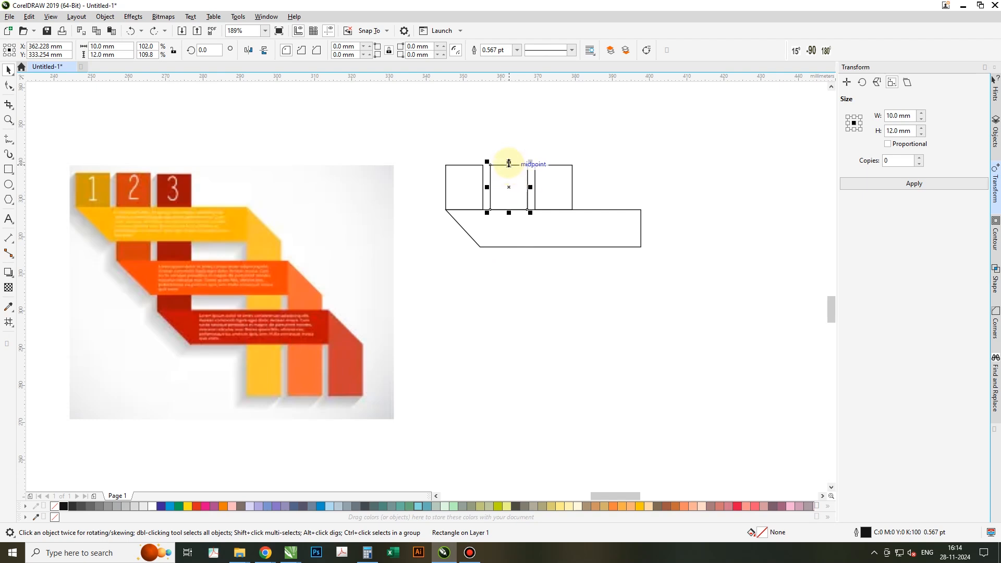
pyautogui.moveTo(509, 164); pyautogui.dragTo(503, 244)
pyautogui.press('Down')
pyautogui.press('Down')
pyautogui.press('Down')
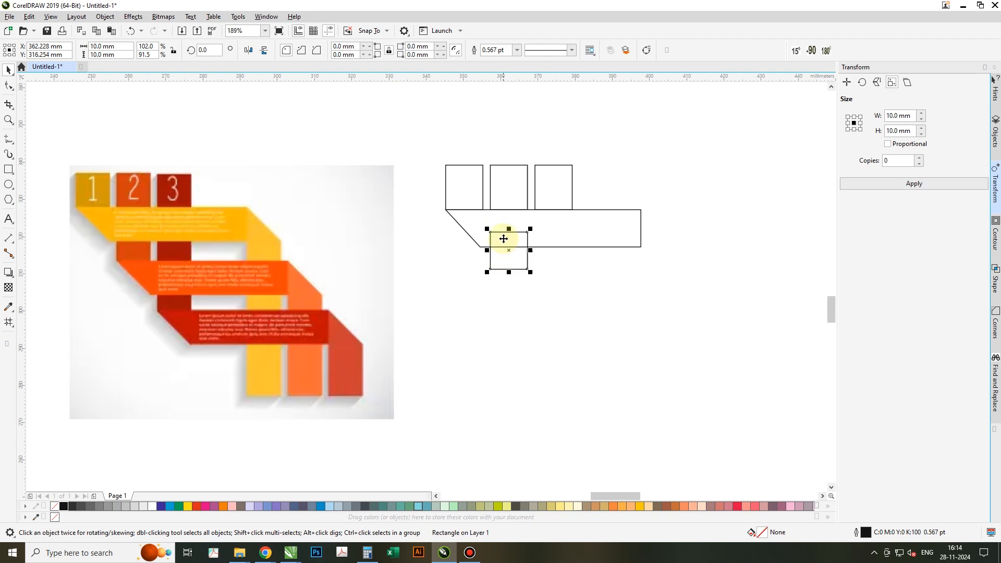
pyautogui.moveTo(510, 228); pyautogui.dragTo(509, 164)
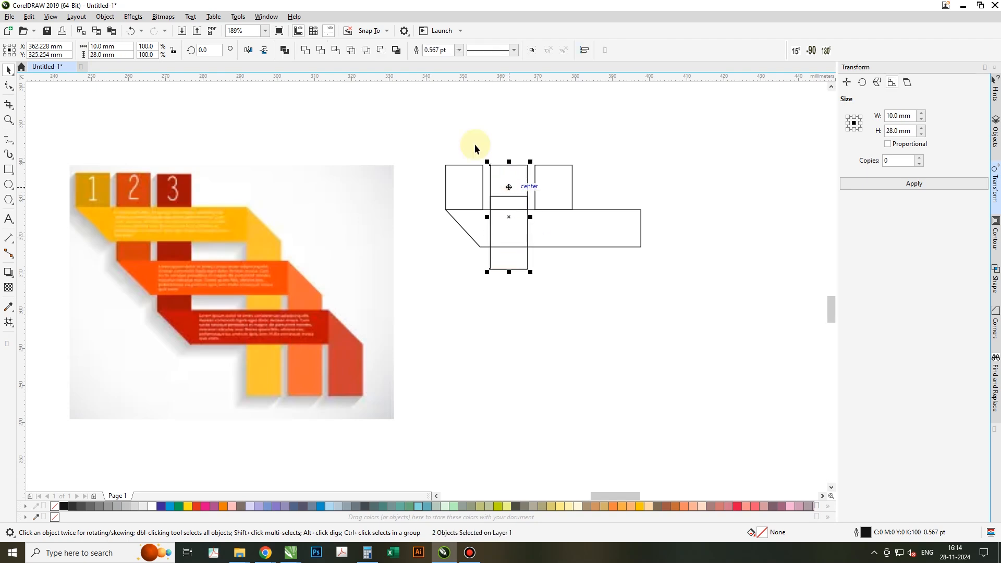
pyautogui.click(305, 53)
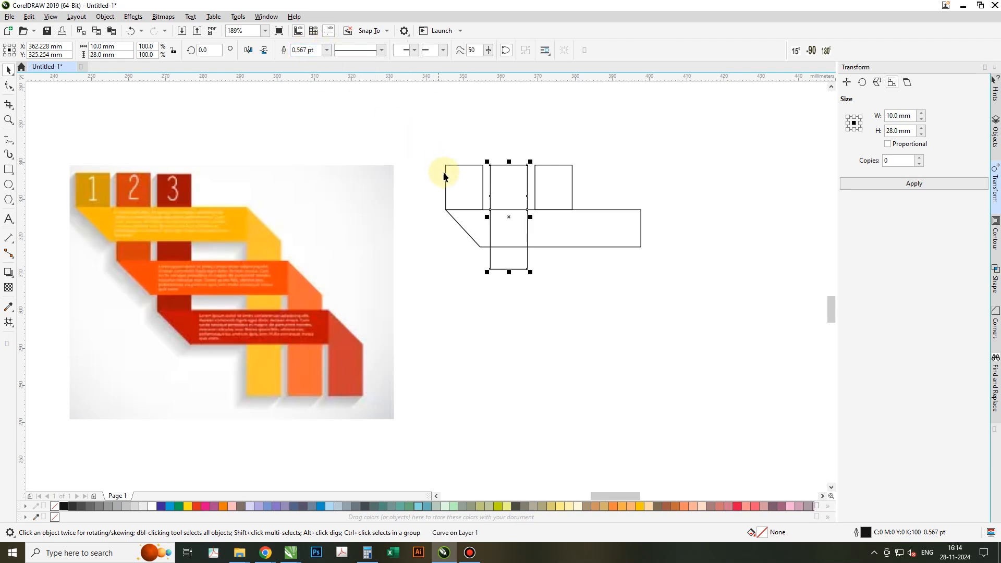
# Copy the third rectangle downward, rotate it to 270°, and fit it as a 10 × 10 mm square beneath the middle column.
pyautogui.click(565, 194)
pyautogui.moveTo(547, 175); pyautogui.dragTo(588, 354)
pyautogui.click(542, 293)
pyautogui.click(543, 319)
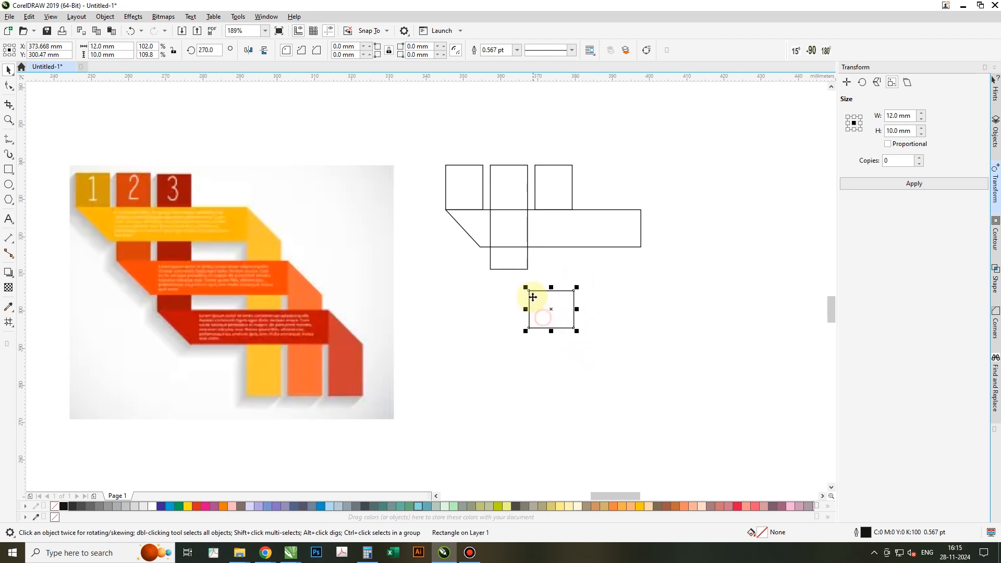
pyautogui.moveTo(528, 290)
pyautogui.mouseDown()
pyautogui.moveTo(492, 270)
pyautogui.moveTo(531, 286)
pyautogui.moveTo(529, 276)
pyautogui.moveTo(530, 287)
pyautogui.mouseUp()
# Convert this square to curves, slant its left end, and extend its right end into a second strip about 40 mm long.
pyautogui.rightClick(525, 290)
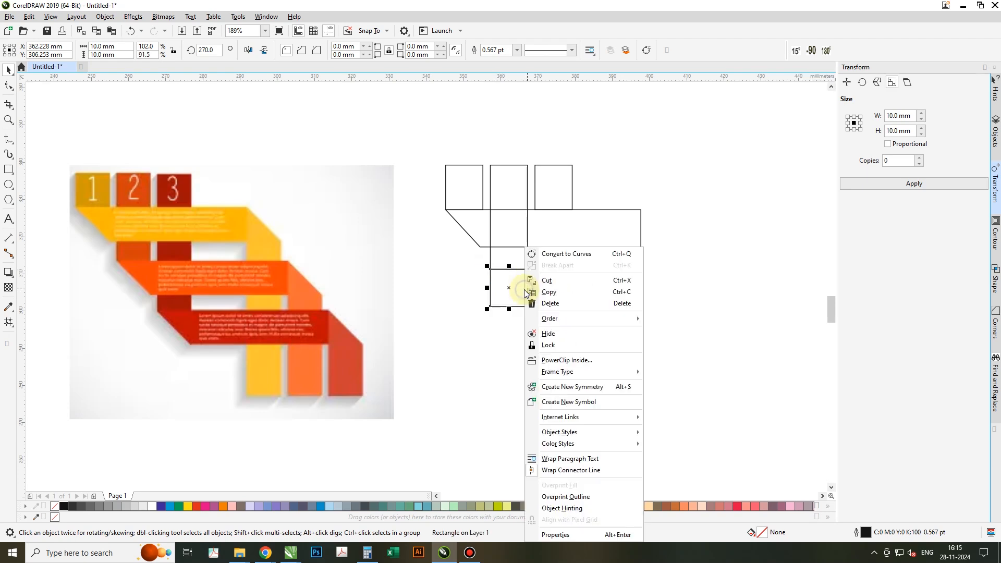
pyautogui.click(550, 252)
pyautogui.doubleClick(511, 287)
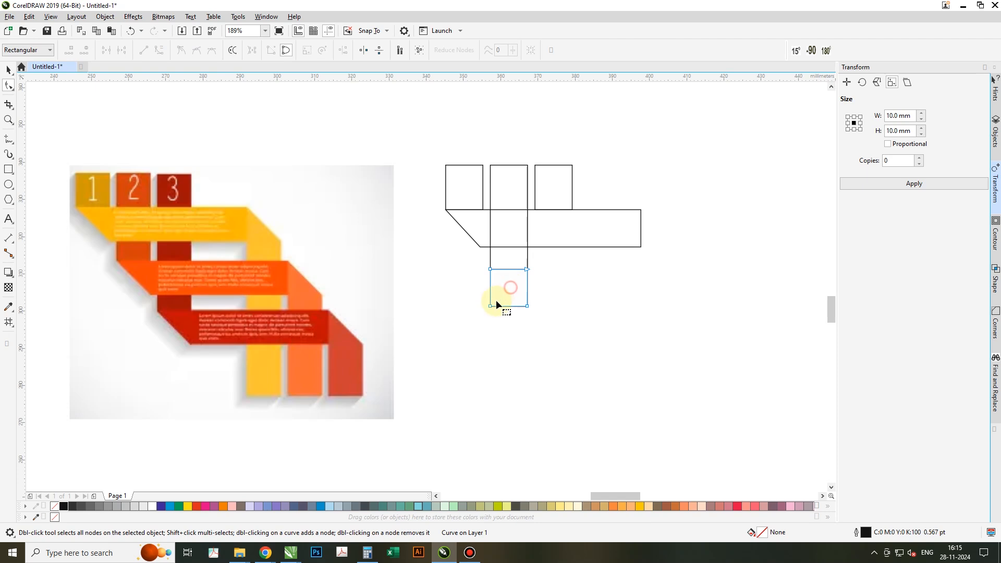
pyautogui.moveTo(489, 307); pyautogui.dragTo(530, 312)
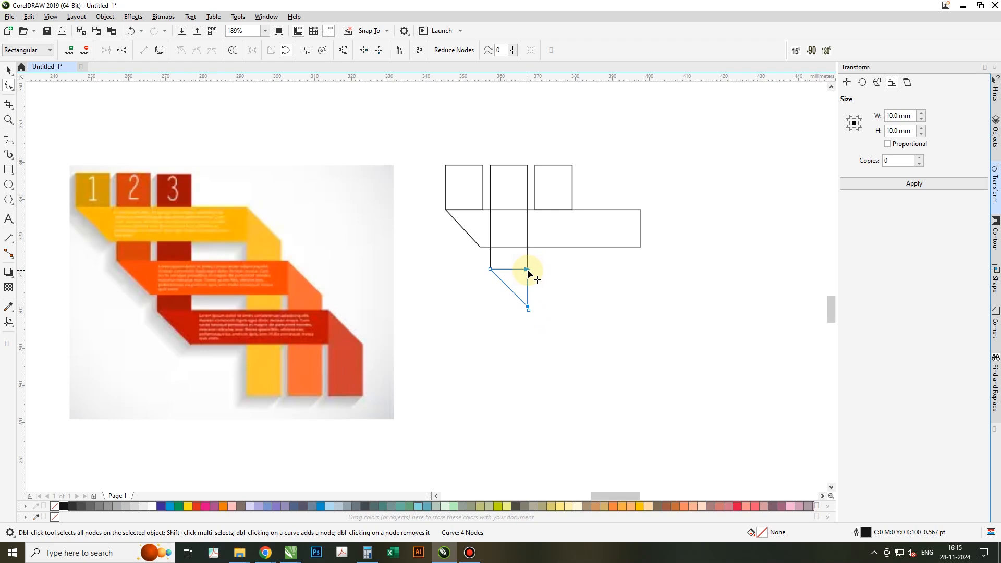
pyautogui.moveTo(534, 270); pyautogui.dragTo(639, 261)
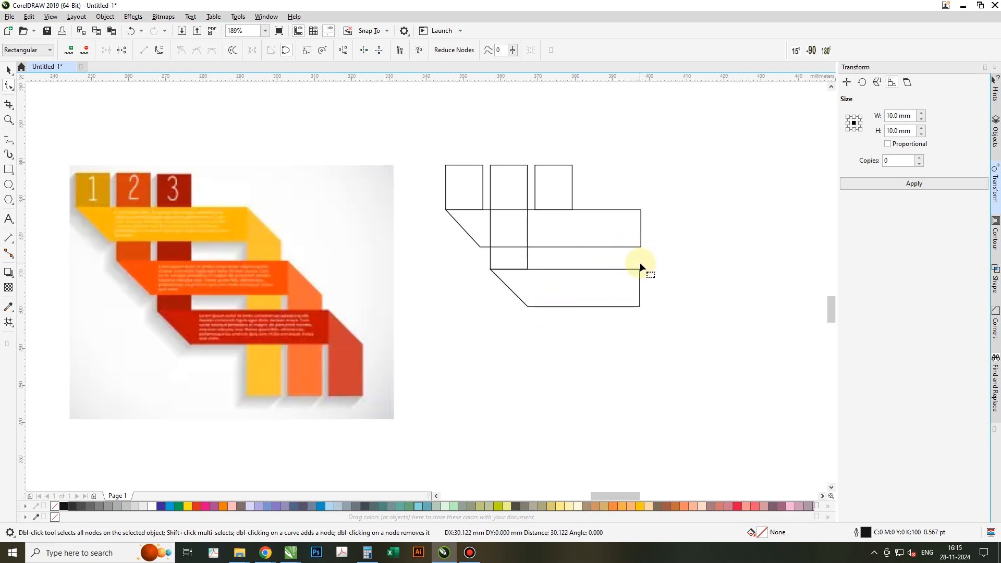
pyautogui.press('space')
# Draw a vertical guide line about 50 mm long down from the first strip's upper-right corner.
pyautogui.click(667, 270)
pyautogui.press('space')
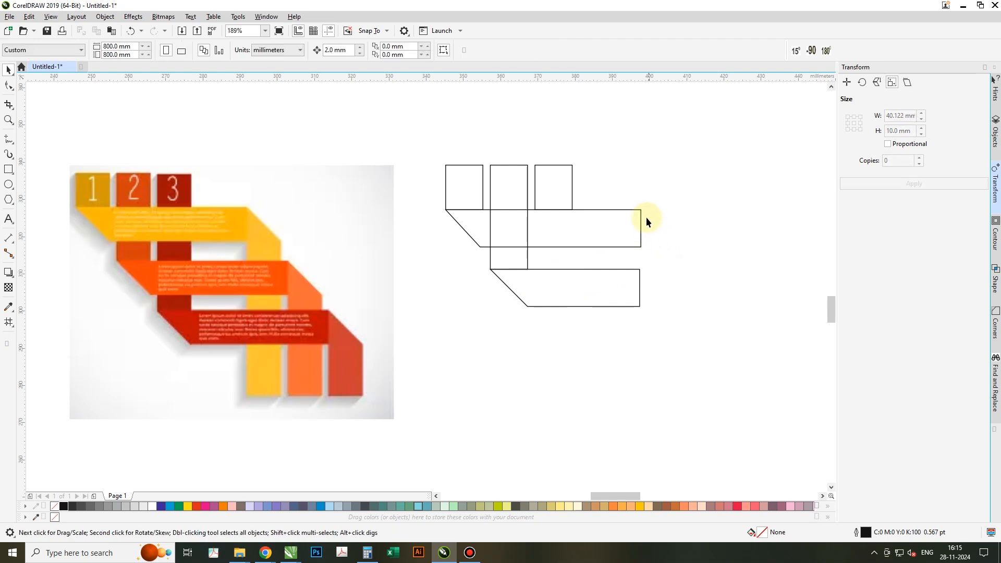
pyautogui.click(641, 208)
pyautogui.click(641, 395)
pyautogui.press('space')
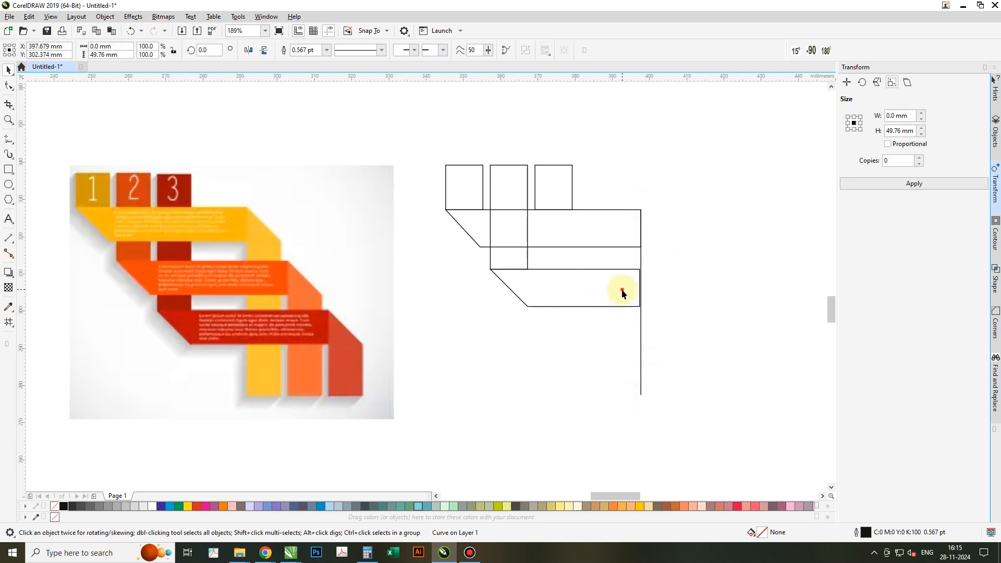
# Snap the second strip's right-hand nodes to the vertical guide line and nudge them 6 mm past it.
pyautogui.click(621, 290)
pyautogui.press('F10')
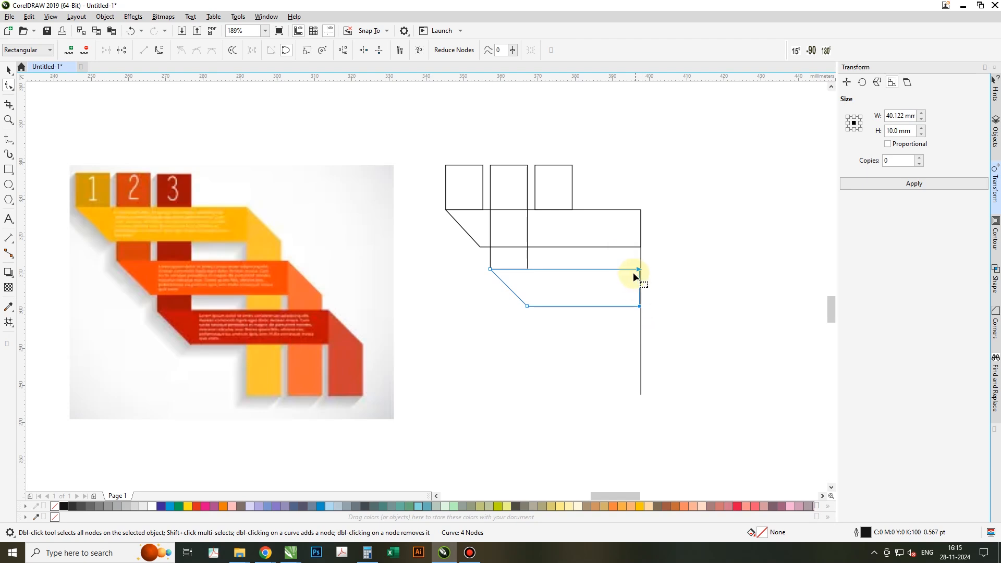
pyautogui.moveTo(637, 269)
pyautogui.mouseDown()
pyautogui.moveTo(606, 269)
pyautogui.moveTo(643, 270)
pyautogui.mouseUp()
pyautogui.press('Right')
pyautogui.press('Right')
pyautogui.press('Right')
pyautogui.press('Right')
pyautogui.press('Right')
pyautogui.press('Right')
pyautogui.press('space')
pyautogui.click(561, 340)
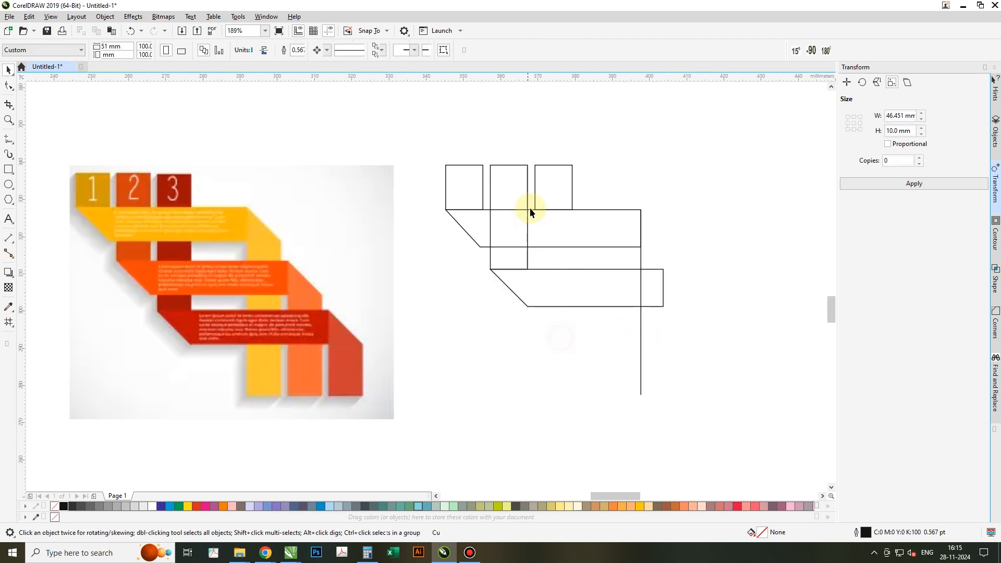
# Stretch the third rectangle down to the second strip's lower edge, convert it to curves, and lengthen it to 44 mm.
pyautogui.click(552, 191)
pyautogui.moveTo(551, 213); pyautogui.dragTo(552, 309)
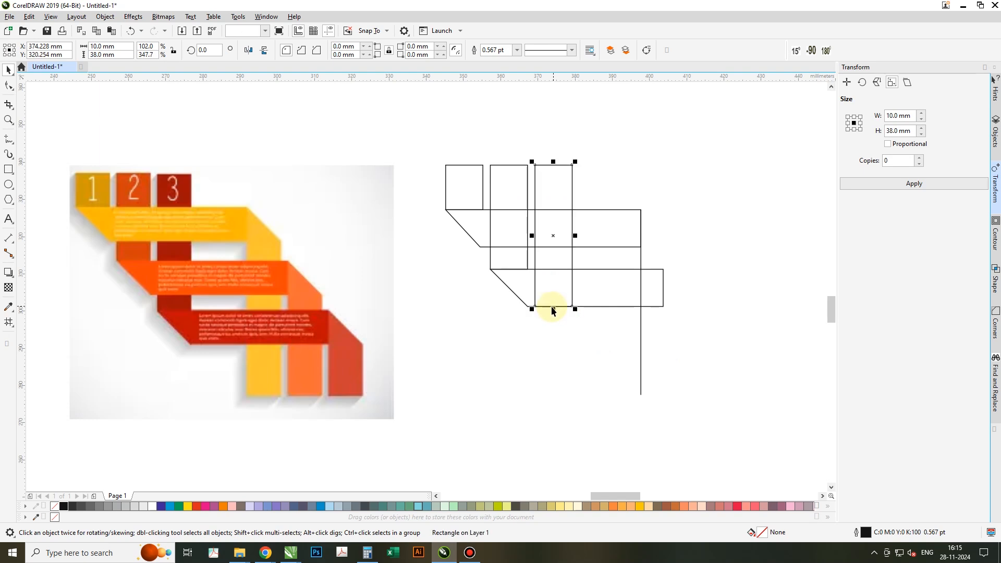
pyautogui.hotkey('ctrl', 'q')
pyautogui.press('F10')
pyautogui.press('Down')
pyautogui.press('Down')
pyautogui.press('space')
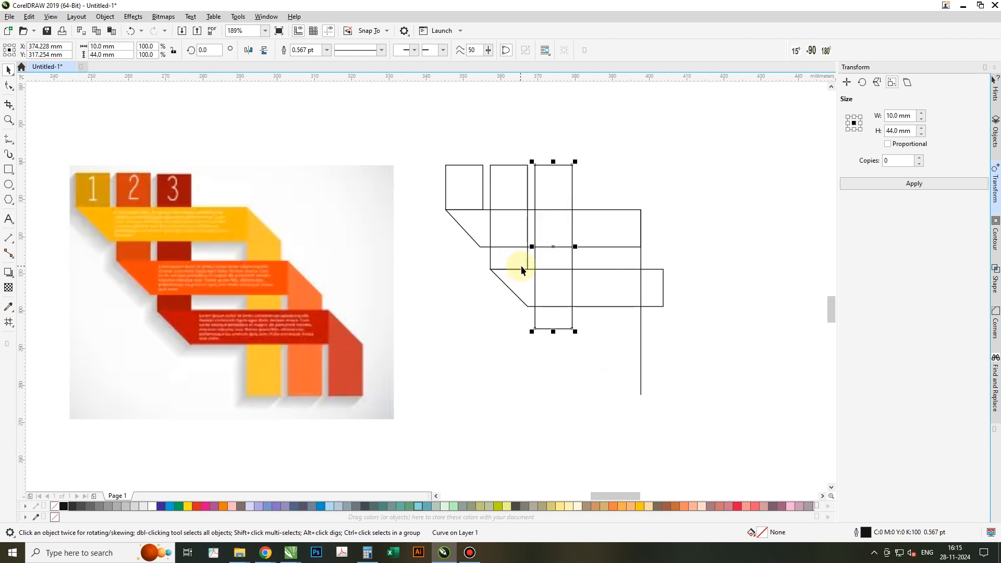
# Copy the first slanted strip to the foot of the third column and replace the second strip with another copy.
pyautogui.click(597, 238)
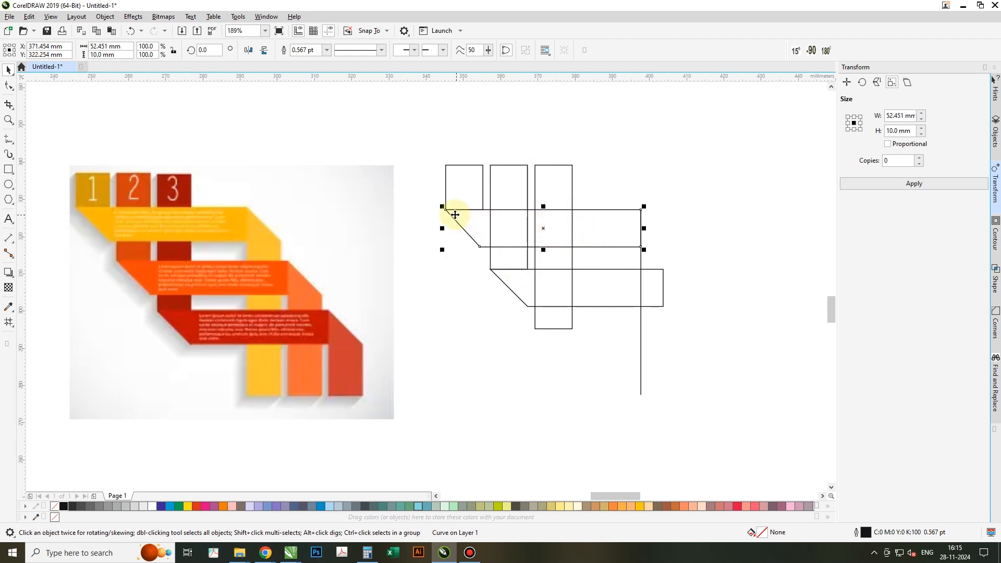
pyautogui.moveTo(448, 211); pyautogui.dragTo(536, 330)
pyautogui.click(606, 284)
pyautogui.press('Delete')
pyautogui.click(449, 212)
pyautogui.moveTo(445, 211); pyautogui.dragTo(487, 273)
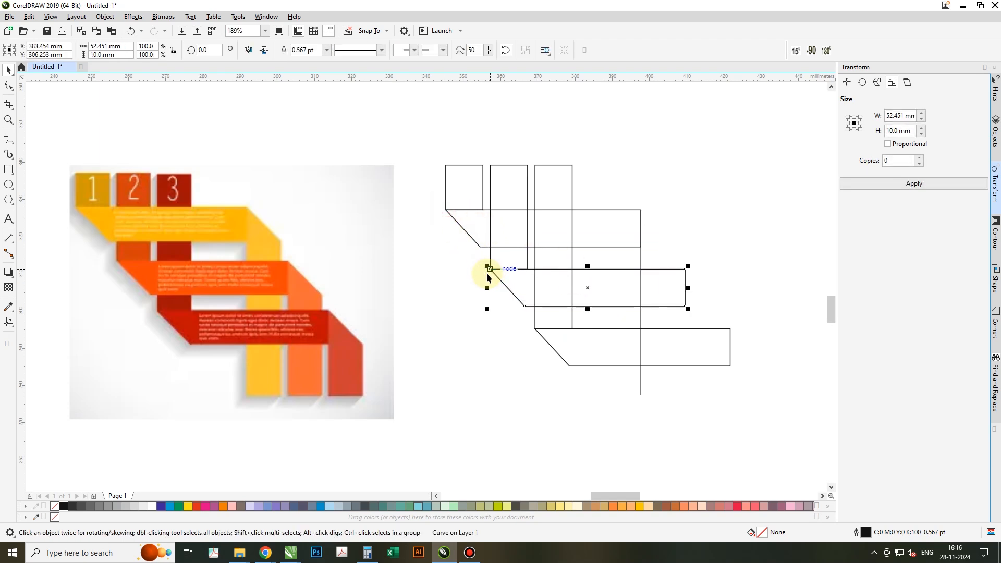
# Duplicate all three slanted strips, rotate the copies to 270°, and move them to the right of the strips.
pyautogui.keyDown('shift'); pyautogui.click(611, 239); pyautogui.keyUp('shift')
pyautogui.keyDown('shift'); pyautogui.click(681, 346); pyautogui.keyUp('shift')
pyautogui.moveTo(682, 346); pyautogui.dragTo(639, 434)
pyautogui.click(491, 317)
pyautogui.moveTo(691, 292); pyautogui.dragTo(634, 485)
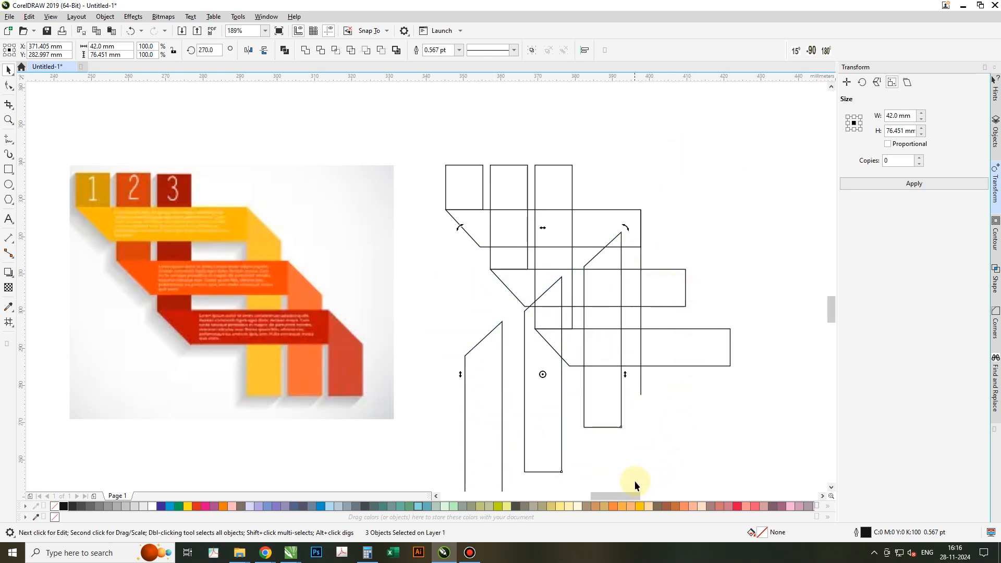
pyautogui.click(543, 429)
pyautogui.moveTo(541, 418); pyautogui.dragTo(698, 332)
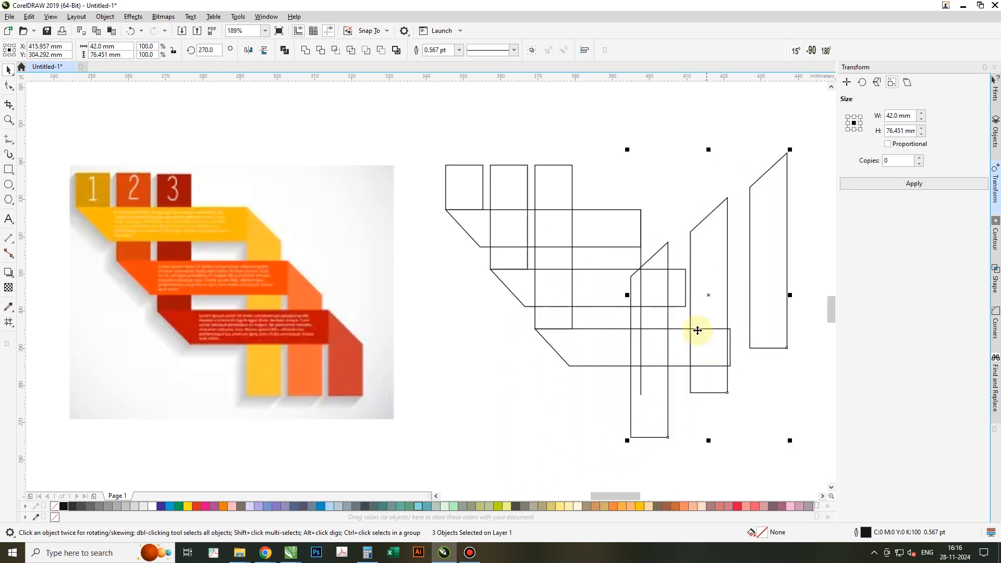
# Mirror the three vertical bands horizontally and snap the first band's upper-left corner to the first strip's upper-right corner.
pyautogui.click(250, 51)
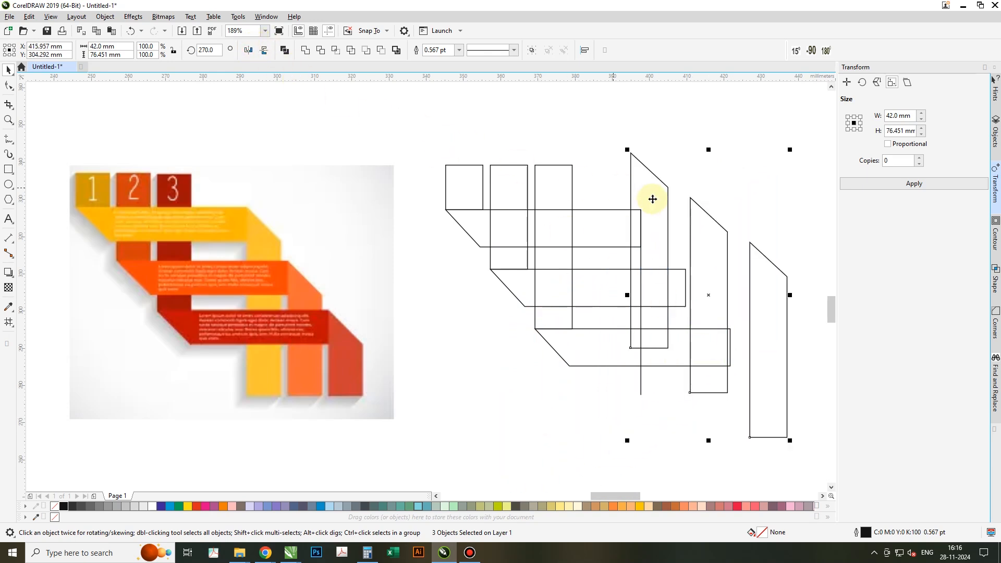
pyautogui.moveTo(630, 152); pyautogui.dragTo(641, 210)
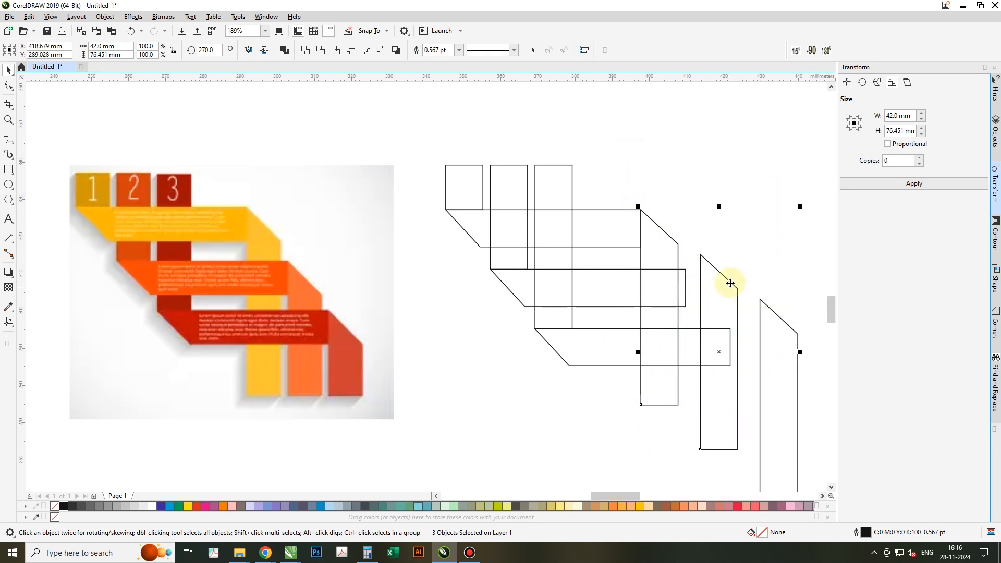
pyautogui.click(720, 240)
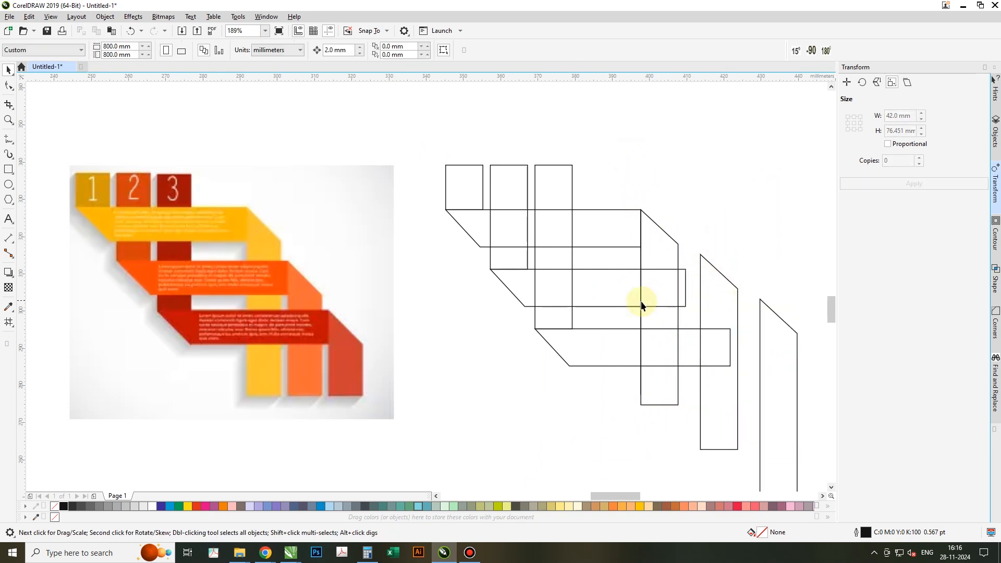
# Extend the second strip's right end 4 mm to the second vertical band and lower that band to meet the strip's upper-right corner.
pyautogui.click(618, 296)
pyautogui.press('F10')
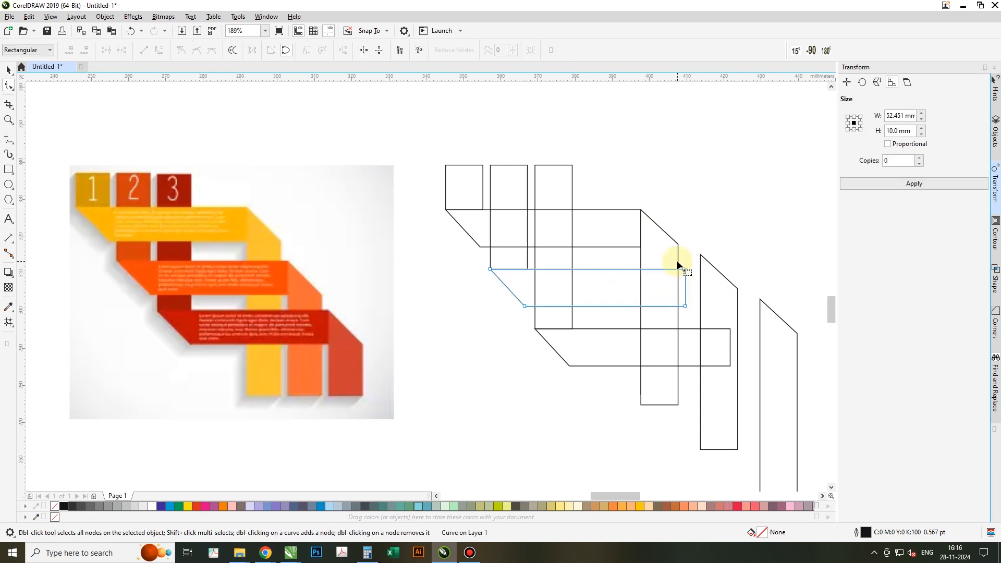
pyautogui.moveTo(693, 320); pyautogui.dragTo(701, 307)
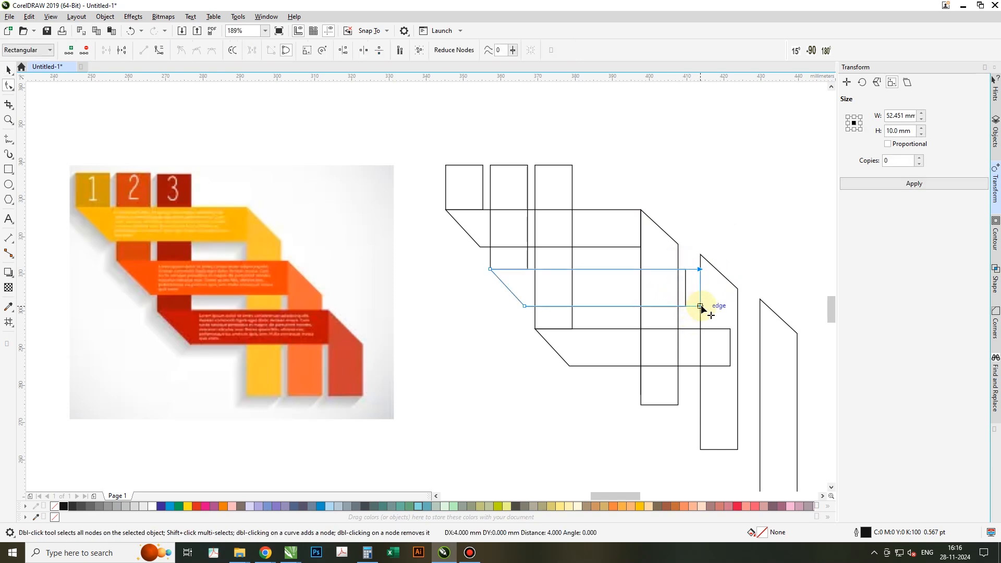
pyautogui.moveTo(700, 270)
pyautogui.mouseDown()
pyautogui.moveTo(675, 270)
pyautogui.moveTo(693, 281)
pyautogui.mouseUp()
pyautogui.press('space')
pyautogui.click(700, 260)
pyautogui.moveTo(698, 256); pyautogui.dragTo(699, 270)
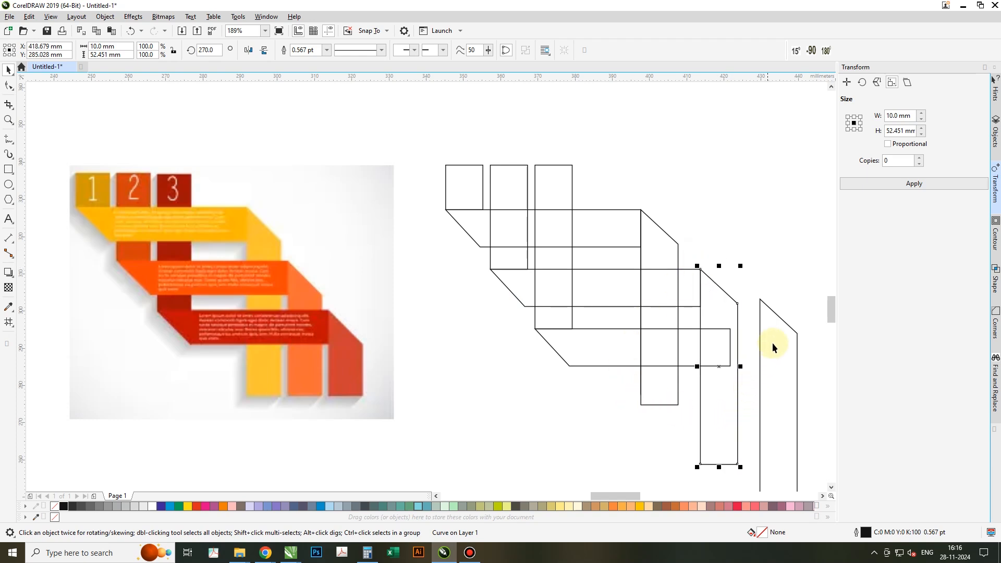
# Extend the third strip's right end 2 mm to the right edge of the second vertical band.
pyautogui.click(678, 348)
pyautogui.press('F10')
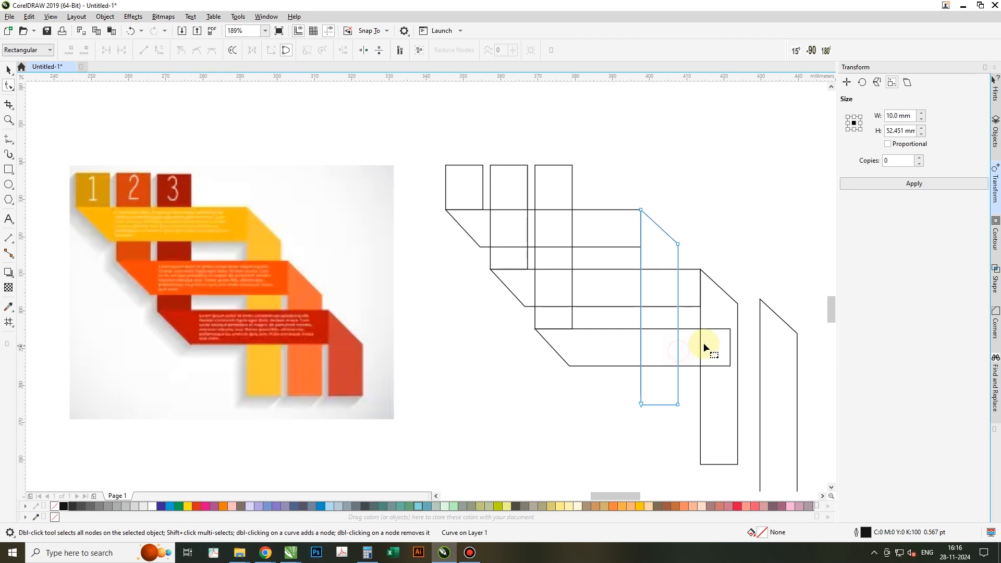
pyautogui.click(696, 343)
pyautogui.moveTo(733, 379); pyautogui.dragTo(733, 380)
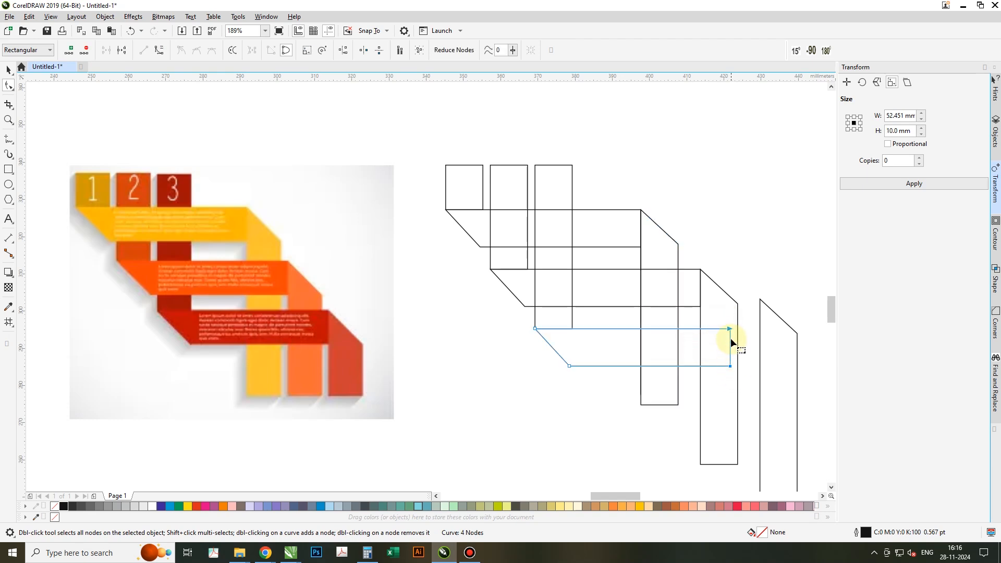
pyautogui.moveTo(728, 329); pyautogui.dragTo(737, 329)
# Try to snap the third vertical band's upper-left corner to the third strip's upper-right corner.
pyautogui.click(761, 298)
pyautogui.press('space')
pyautogui.moveTo(761, 298); pyautogui.dragTo(737, 327)
pyautogui.hotkey('ctrl', 'z')
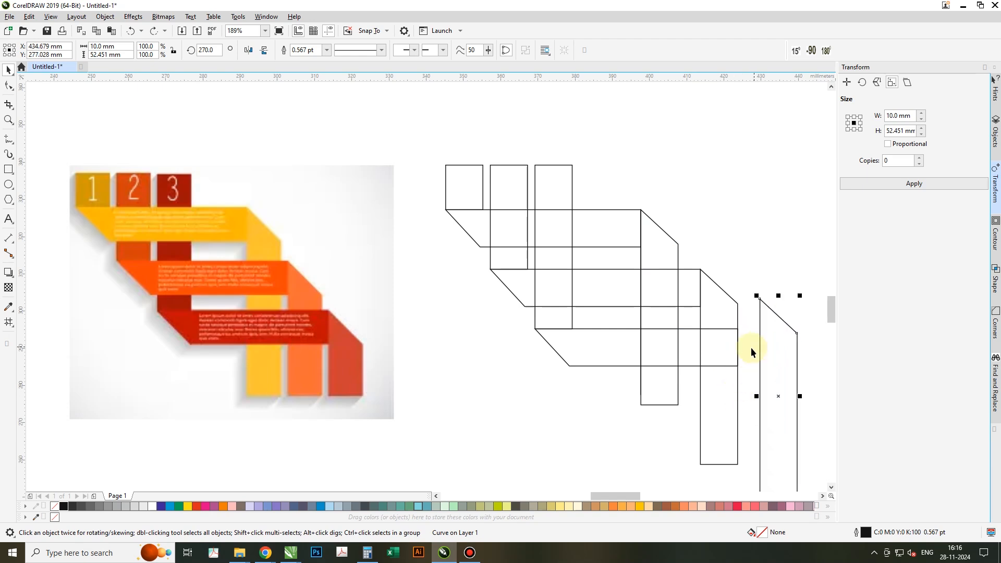
# Extend the third strip's right end another 6 mm to meet the third vertical band's left edge.
pyautogui.press('space')
pyautogui.click(716, 354)
pyautogui.click(697, 337)
pyautogui.moveTo(752, 390); pyautogui.dragTo(752, 389)
pyautogui.press('Right')
pyautogui.press('Right')
pyautogui.press('Right')
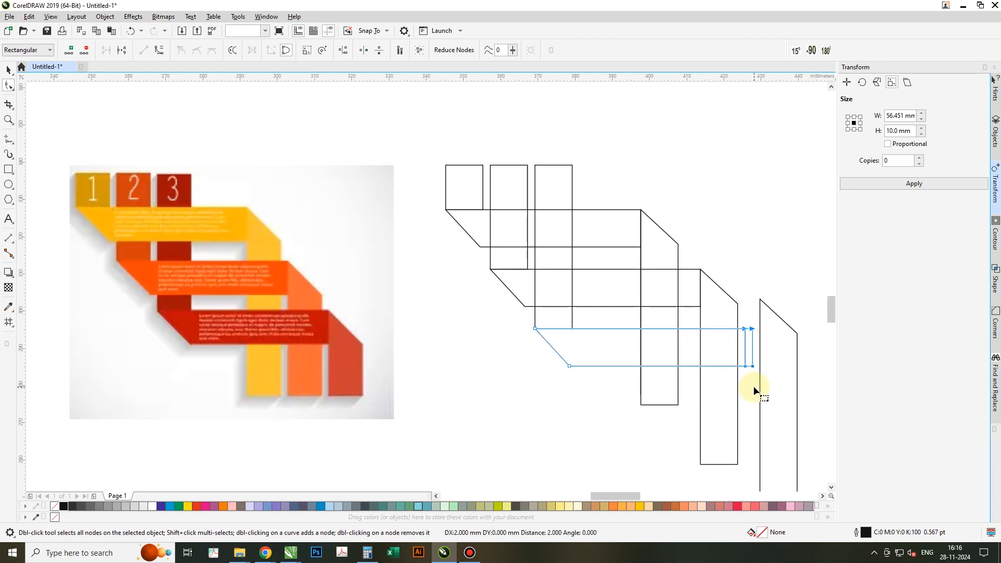
# Align the third vertical band's top with the third strip's top edge.
pyautogui.press('space')
pyautogui.click(766, 404)
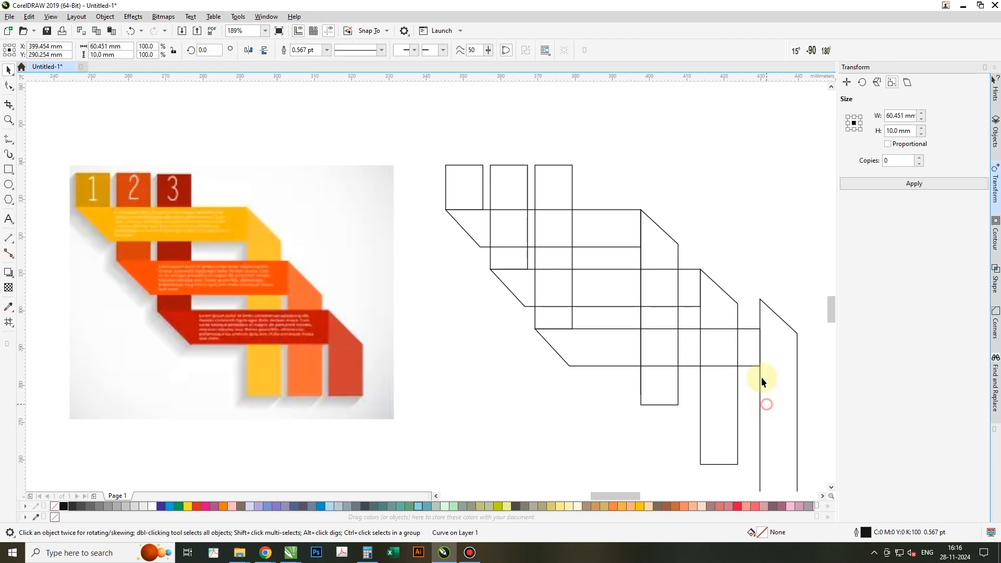
pyautogui.keyDown('shift'); pyautogui.click(745, 336); pyautogui.keyUp('shift')
pyautogui.press('t')
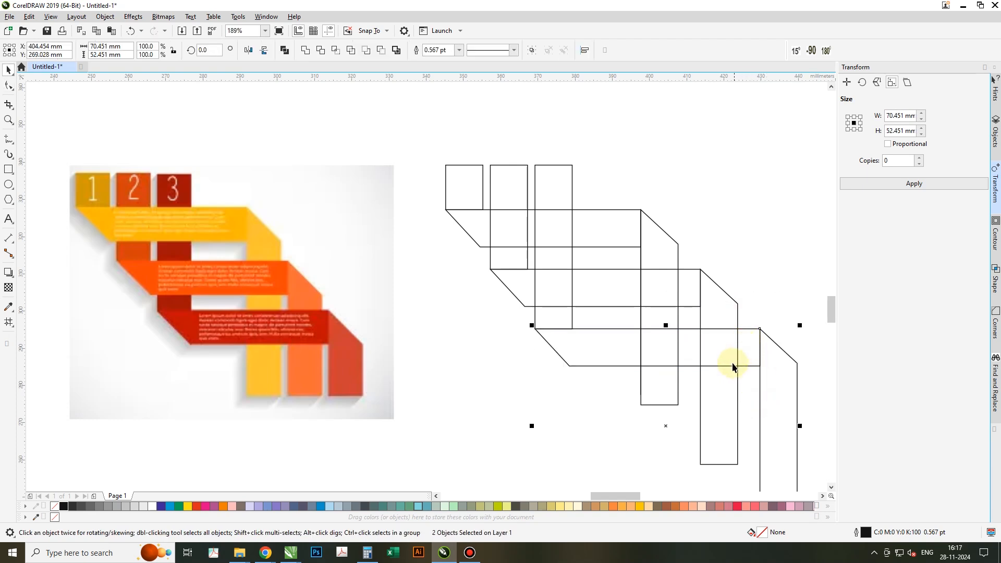
# Lengthen the first vertical band downward to a height of 58.451 mm.
pyautogui.click(756, 280)
pyautogui.scroll(-2, 618, 270)
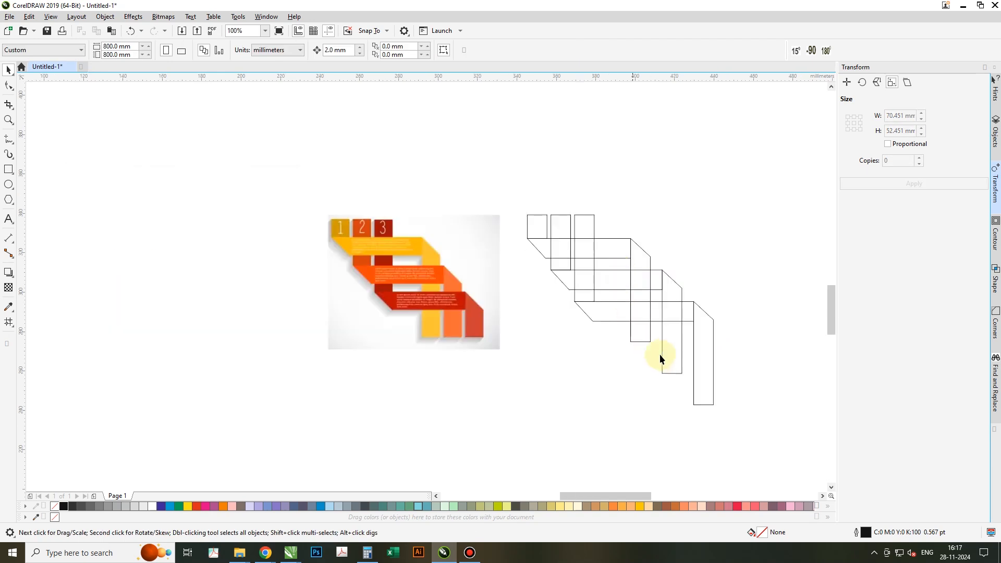
pyautogui.scroll(2, 662, 358)
pyautogui.click(623, 318)
pyautogui.press('F10')
pyautogui.moveTo(585, 317); pyautogui.dragTo(700, 342)
pyautogui.press('Down')
pyautogui.scroll(-2, 581, 351)
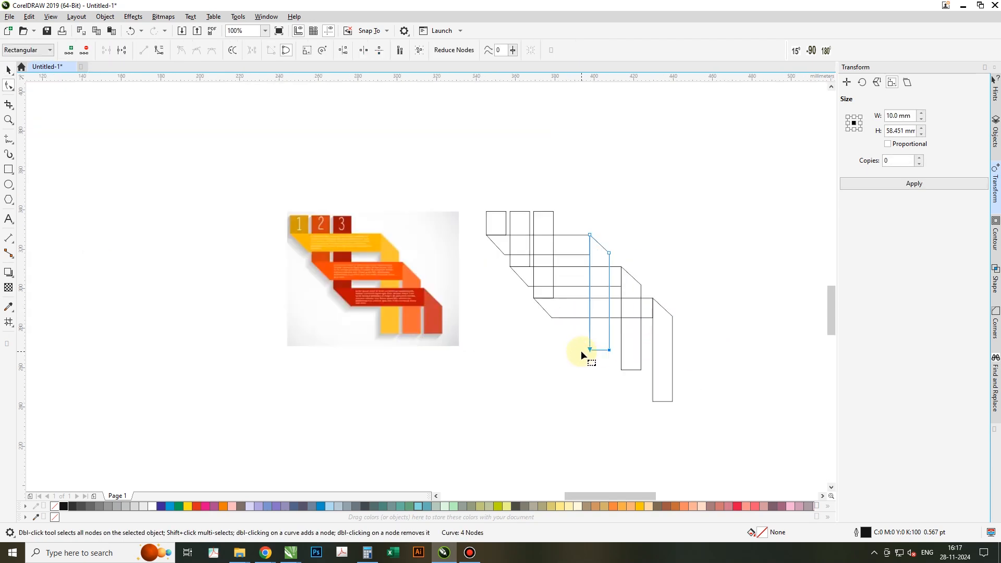
# Draw a cutting rectangle about 70 mm wide and 43 mm high across the lower ends of all three vertical bands.
pyautogui.press('space')
pyautogui.moveTo(543, 212)
pyautogui.mouseDown()
pyautogui.moveTo(565, 373)
pyautogui.moveTo(595, 383)
pyautogui.moveTo(602, 275)
pyautogui.moveTo(506, 287)
pyautogui.mouseUp()
pyautogui.press('space')
pyautogui.scroll(1, 599, 355)
pyautogui.moveTo(606, 296); pyautogui.dragTo(787, 303)
pyautogui.moveTo(649, 273); pyautogui.dragTo(667, 478)
# Trim the lower ends of the three vertical bands with the rectangle and delete the rectangle.
pyautogui.keyDown('shift'); pyautogui.click(602, 311); pyautogui.keyUp('shift')
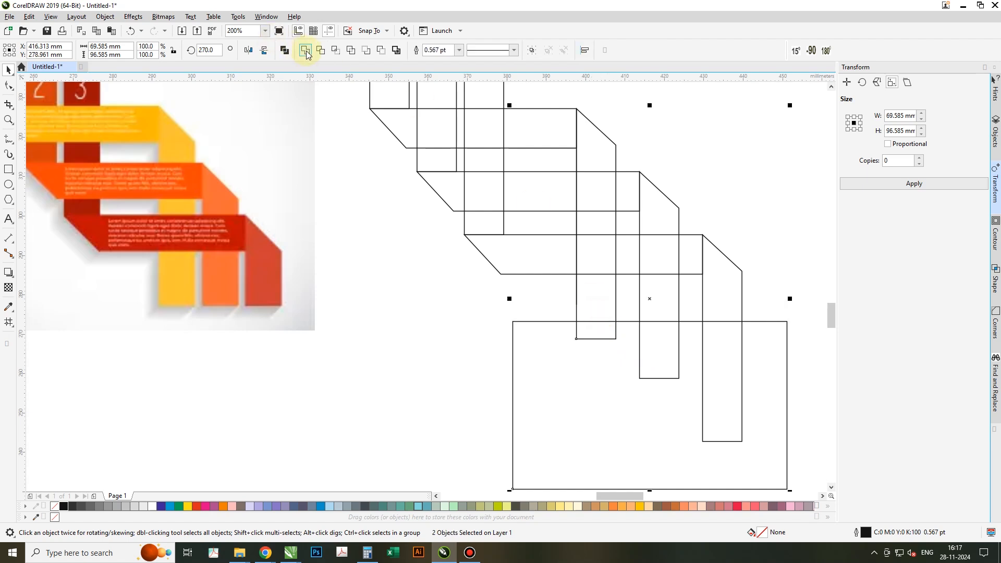
pyautogui.click(318, 54)
pyautogui.click(595, 405)
pyautogui.keyDown('shift'); pyautogui.click(661, 300); pyautogui.keyUp('shift')
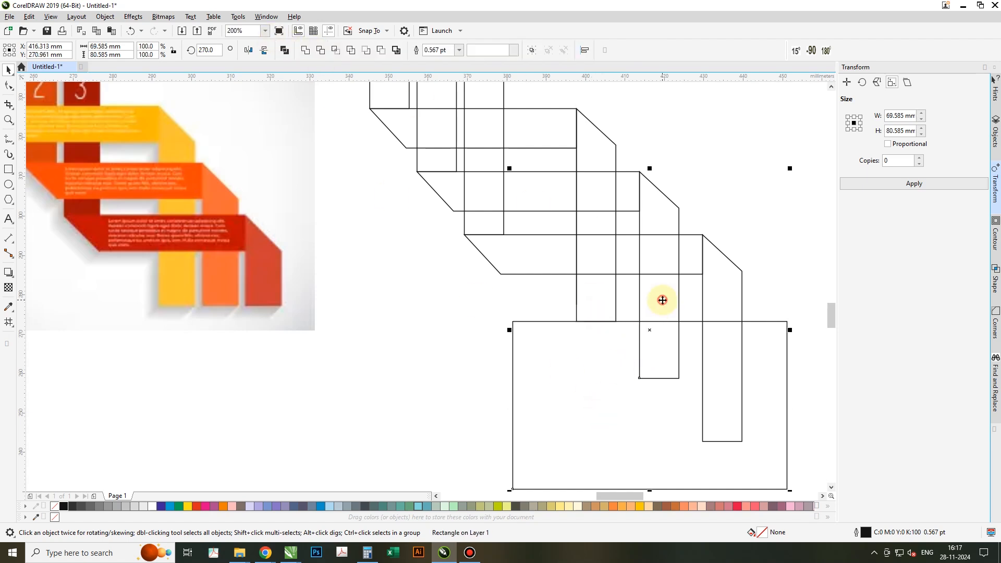
pyautogui.click(317, 52)
pyautogui.click(596, 416)
pyautogui.keyDown('shift'); pyautogui.click(732, 305); pyautogui.keyUp('shift')
pyautogui.click(321, 50)
pyautogui.click(584, 374)
pyautogui.press('Delete')
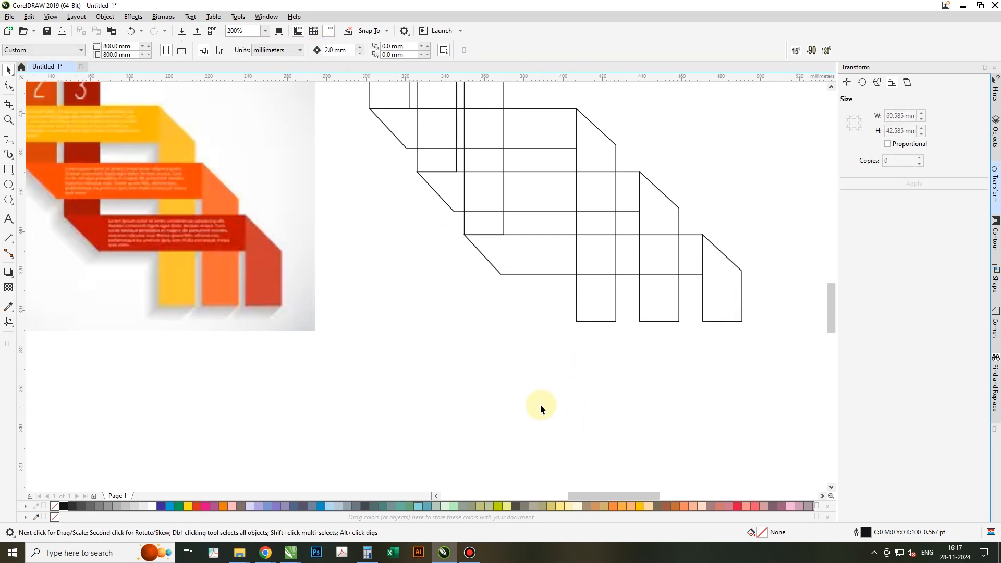
# Fill the first column with the dark yellow and the first strip with the bright yellow sampled from the reference image.
pyautogui.scroll(-2, 540, 404)
pyautogui.press('z')
pyautogui.moveTo(263, 193); pyautogui.dragTo(710, 399)
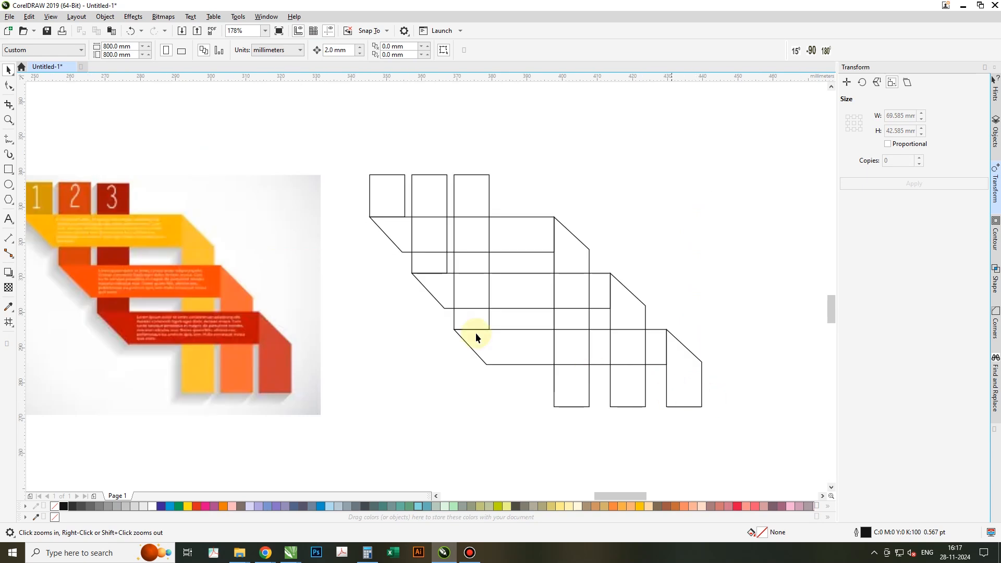
pyautogui.click(9, 307)
pyautogui.click(39, 197)
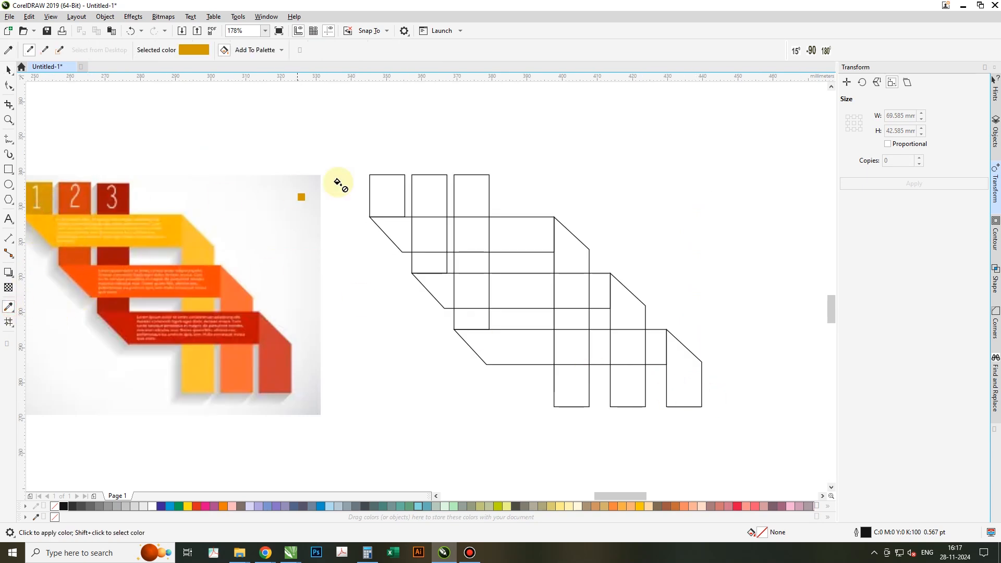
pyautogui.click(376, 186)
pyautogui.click(180, 227)
pyautogui.click(390, 229)
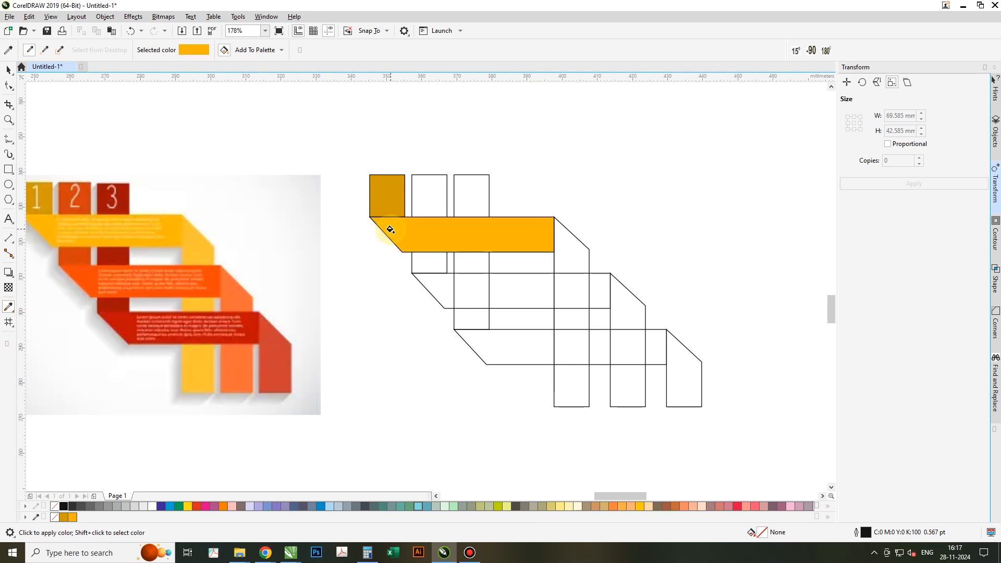
# Fill the first vertical band with the reference's light yellow and lighten it with white to C0 M24 Y80 K0.
pyautogui.keyDown('shift'); pyautogui.click(207, 244); pyautogui.keyUp('shift')
pyautogui.click(572, 249)
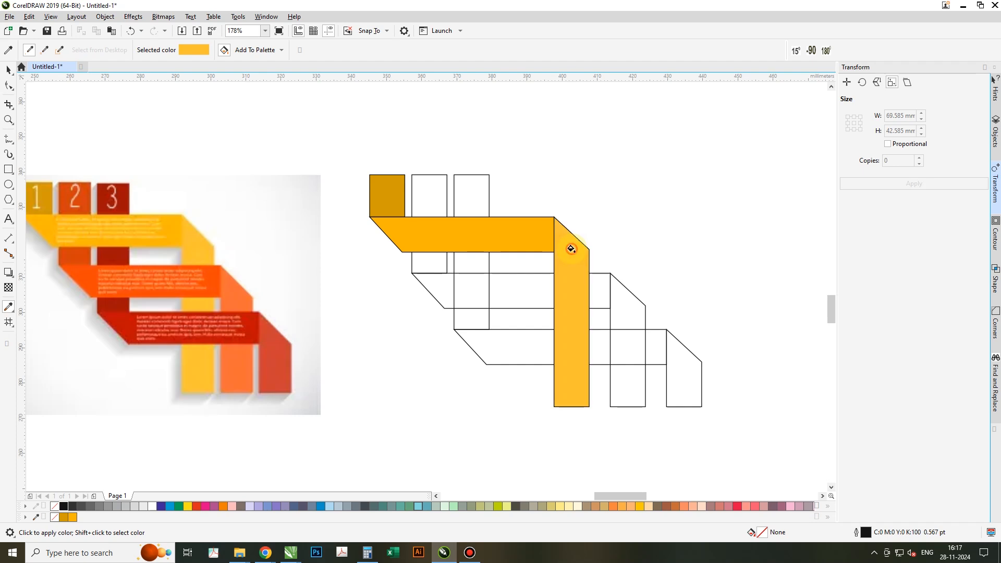
pyautogui.press('space')
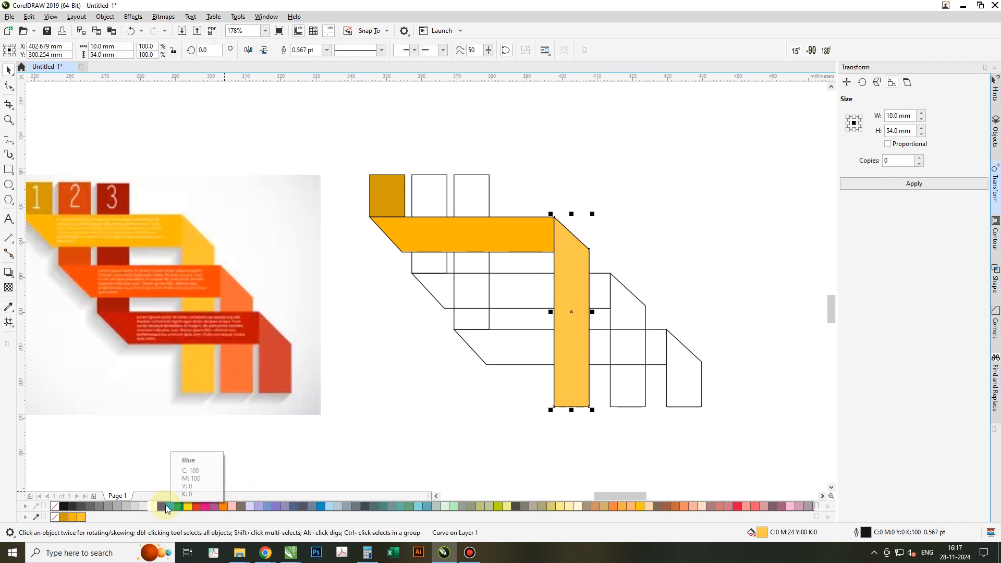
# Fill the second column with the dark orange and the second strip with the bright orange sampled from the reference image.
pyautogui.press('space')
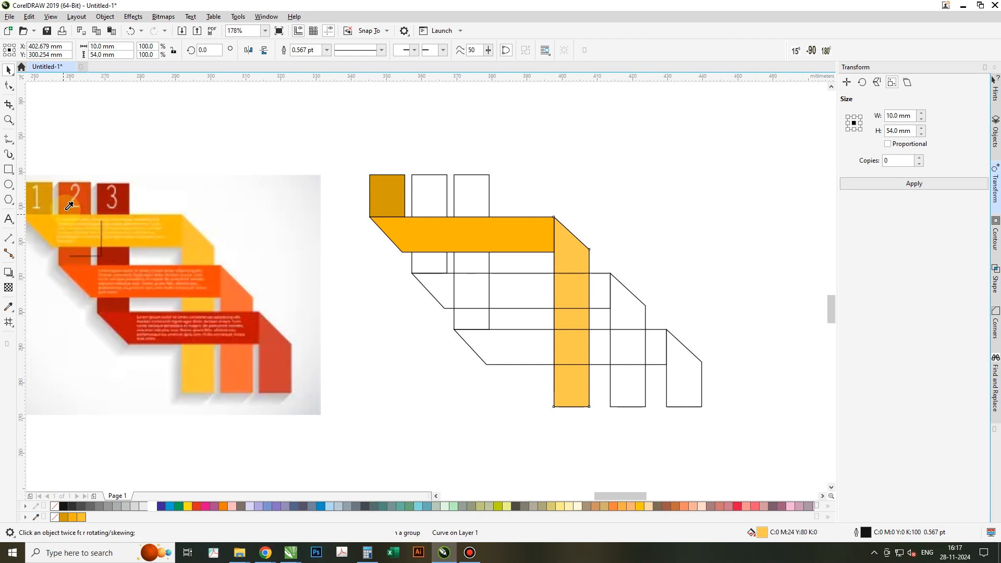
pyautogui.click(66, 196)
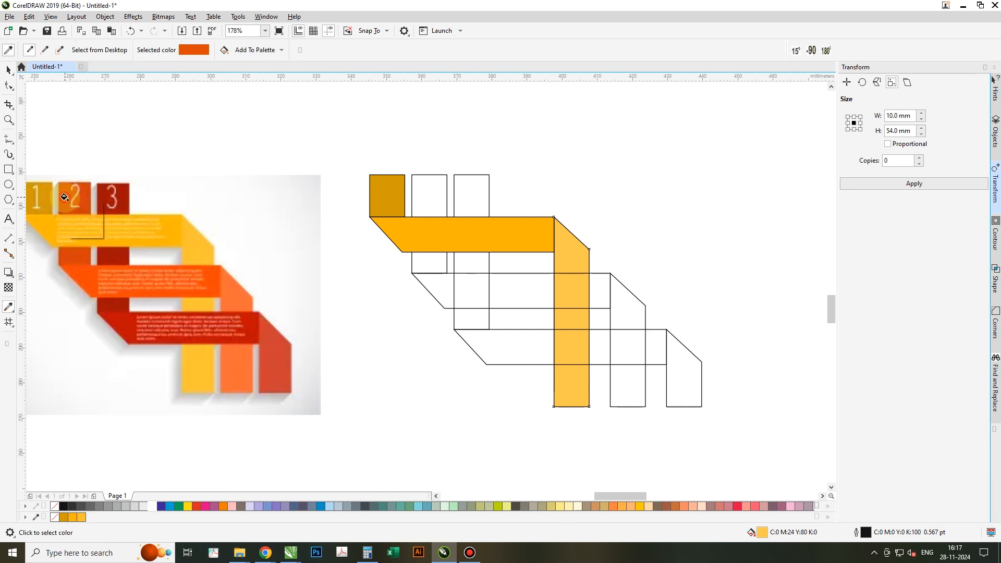
pyautogui.click(424, 191)
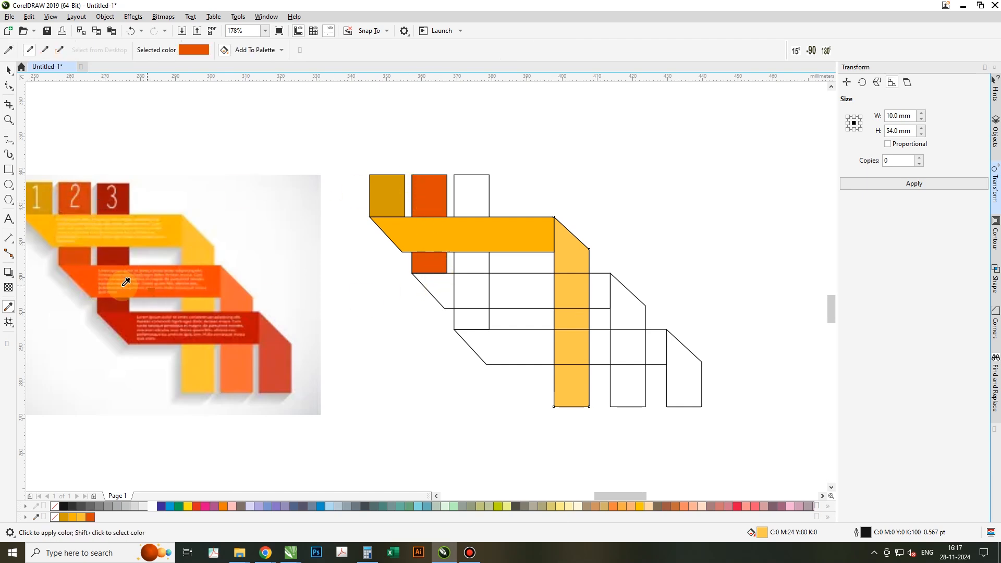
pyautogui.keyDown('shift'); pyautogui.click(91, 274); pyautogui.keyUp('shift')
pyautogui.click(521, 283)
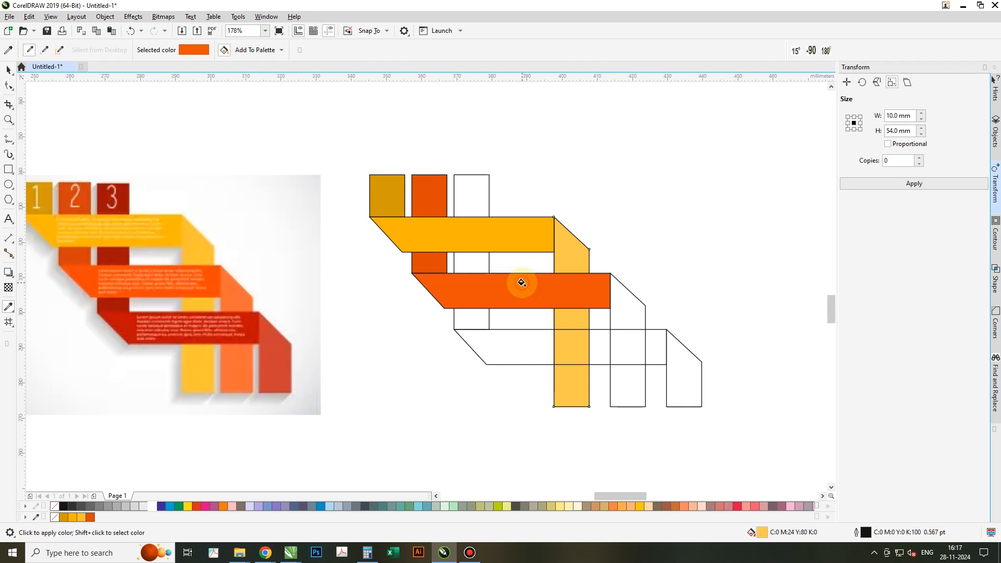
# Fill the second vertical band with the reference's light orange and lighten it with white to C0 M65 Y80 K0.
pyautogui.click(247, 293)
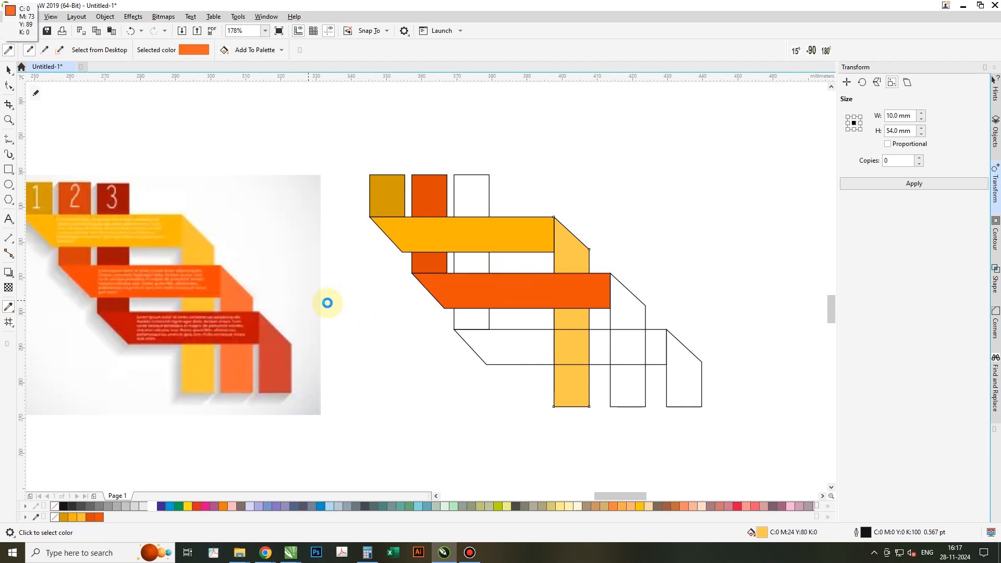
pyautogui.click(626, 316)
pyautogui.press('space')
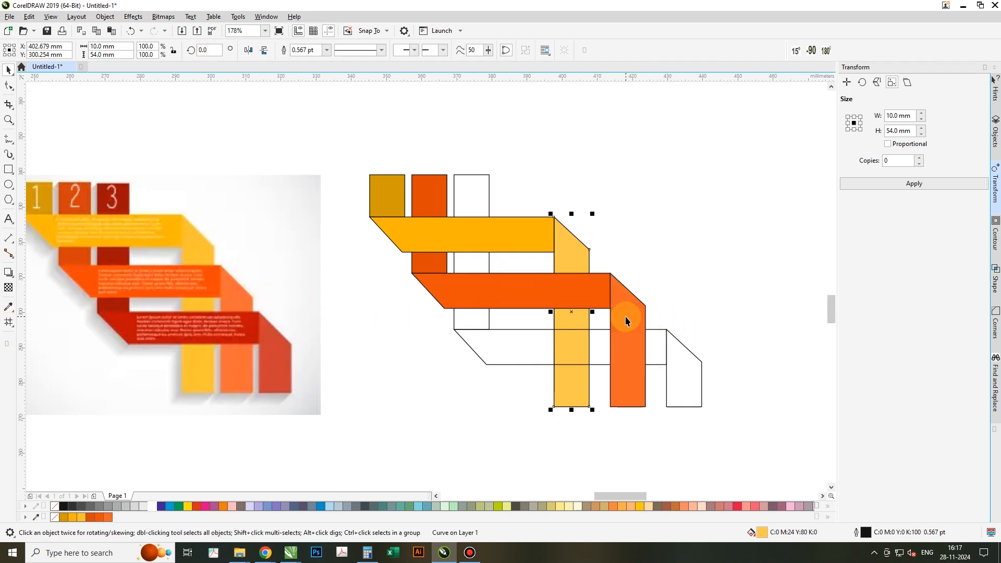
pyautogui.click(625, 316)
pyautogui.click(152, 506)
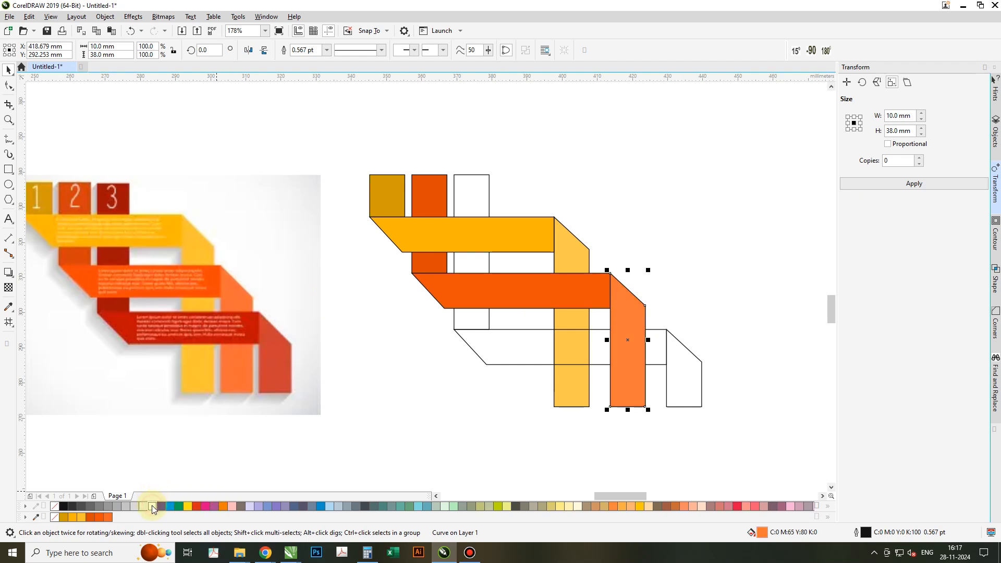
pyautogui.click(480, 455)
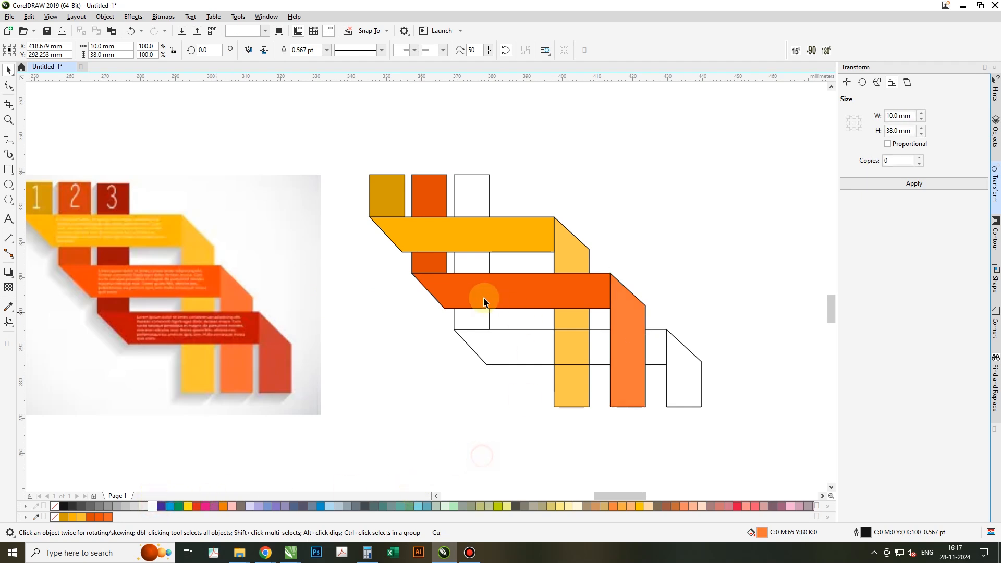
# Fill the third column with the dark red and the third strip with an orange-red sampled from the reference image.
pyautogui.press('space')
pyautogui.click(112, 206)
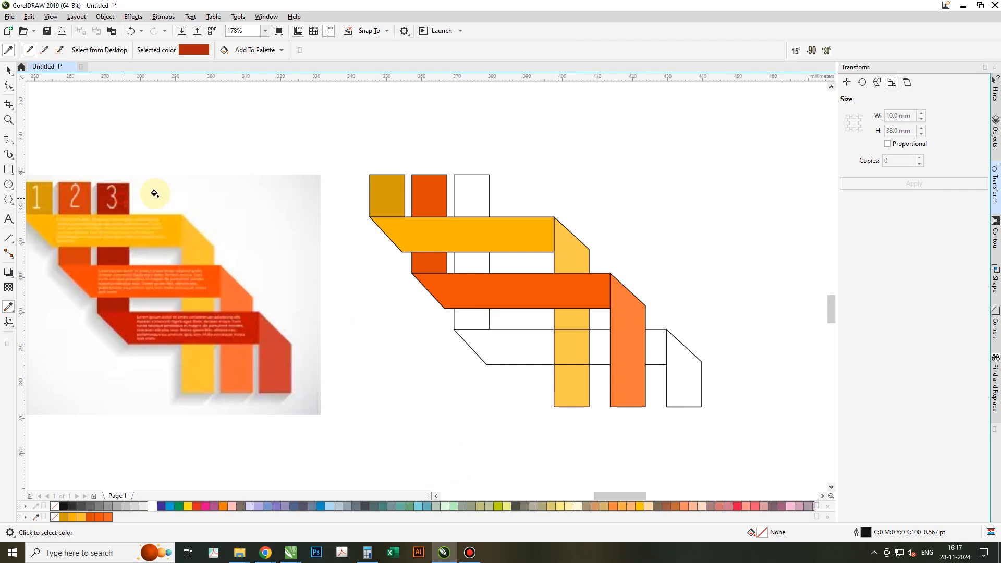
pyautogui.click(475, 199)
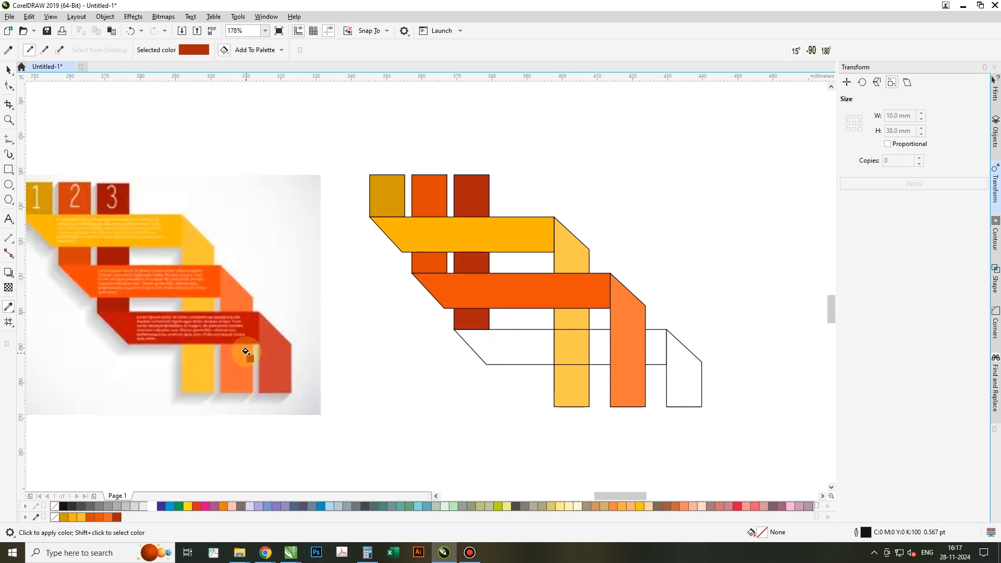
pyautogui.keyDown('shift'); pyautogui.click(246, 352); pyautogui.keyUp('shift')
pyautogui.click(524, 353)
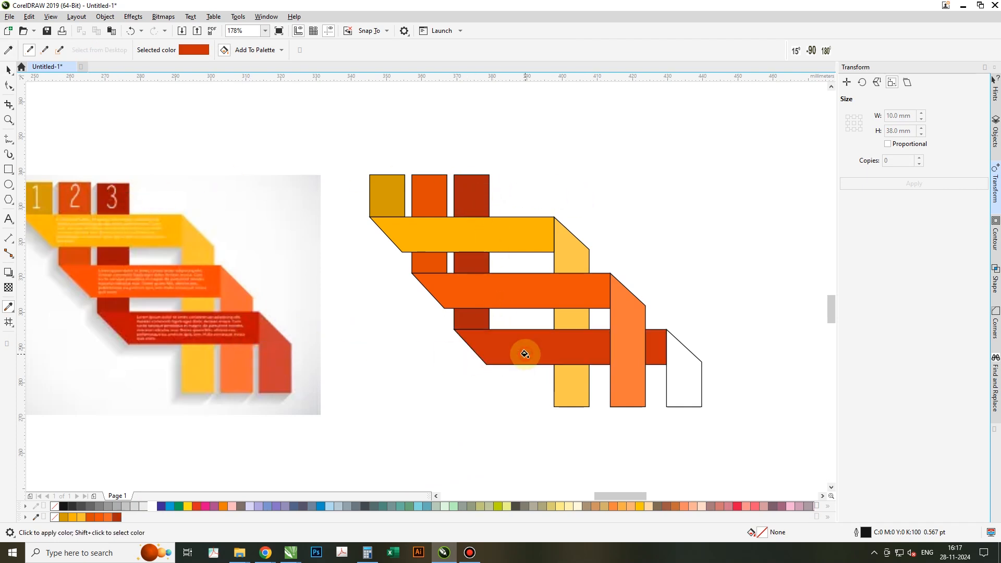
# Fill the third vertical band with the reference's light red and lighten it with white to C4 M71 Y69 K9.
pyautogui.keyDown('shift'); pyautogui.click(282, 373); pyautogui.keyUp('shift')
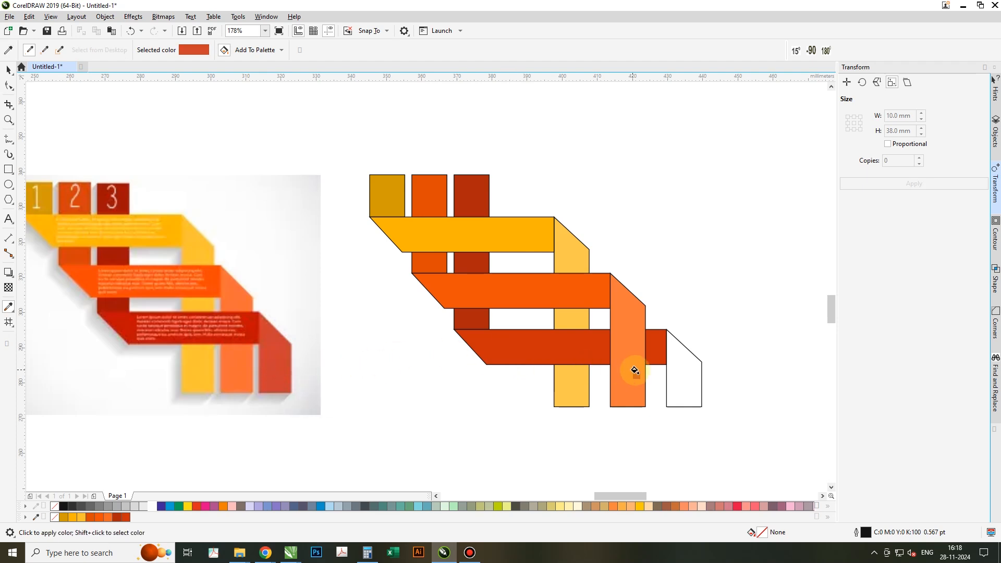
pyautogui.click(684, 387)
pyautogui.press('space')
pyautogui.click(683, 386)
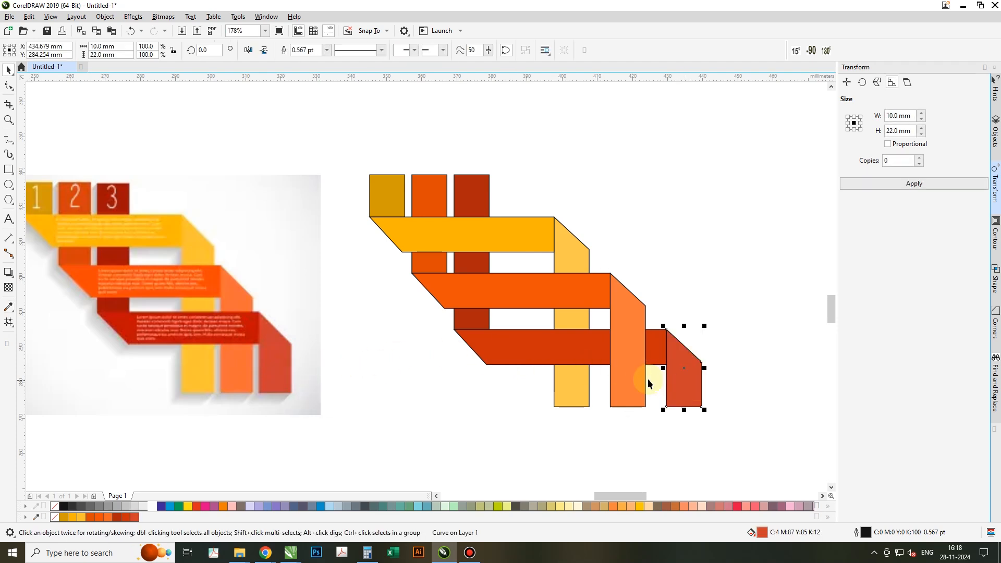
pyautogui.keyDown('ctrl'); pyautogui.click(152, 507); pyautogui.keyUp('ctrl')
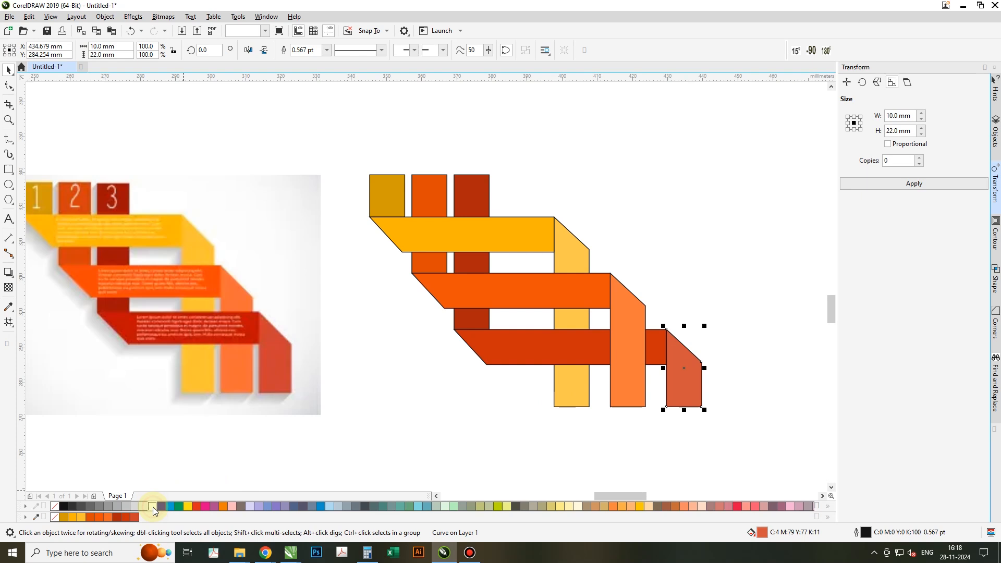
pyautogui.keyDown('ctrl'); pyautogui.click(155, 505); pyautogui.keyUp('ctrl')
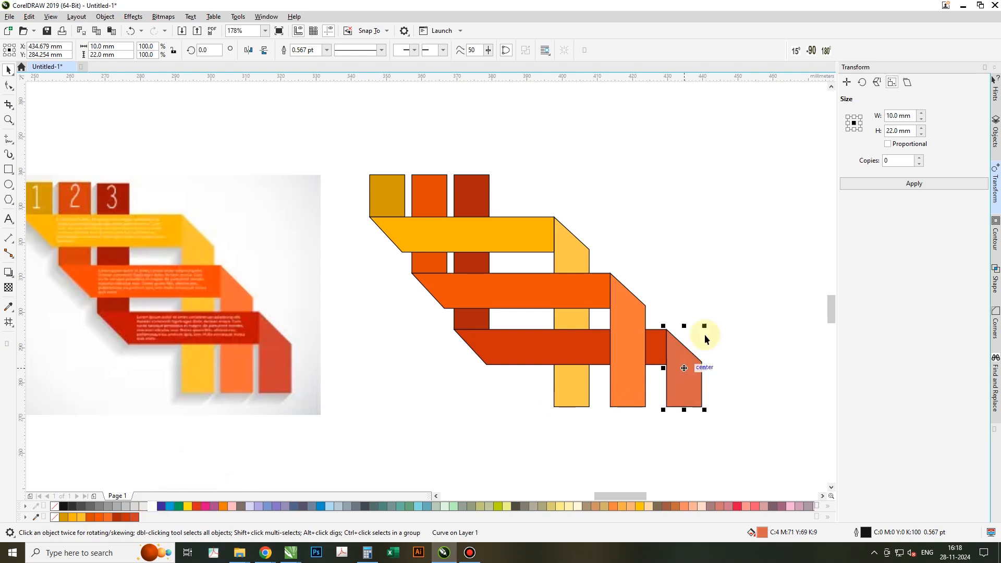
# Bring the third strip to the front so it covers the second vertical band.
pyautogui.click(718, 294)
pyautogui.click(520, 364)
pyautogui.hotkey('shift', 'pageup')
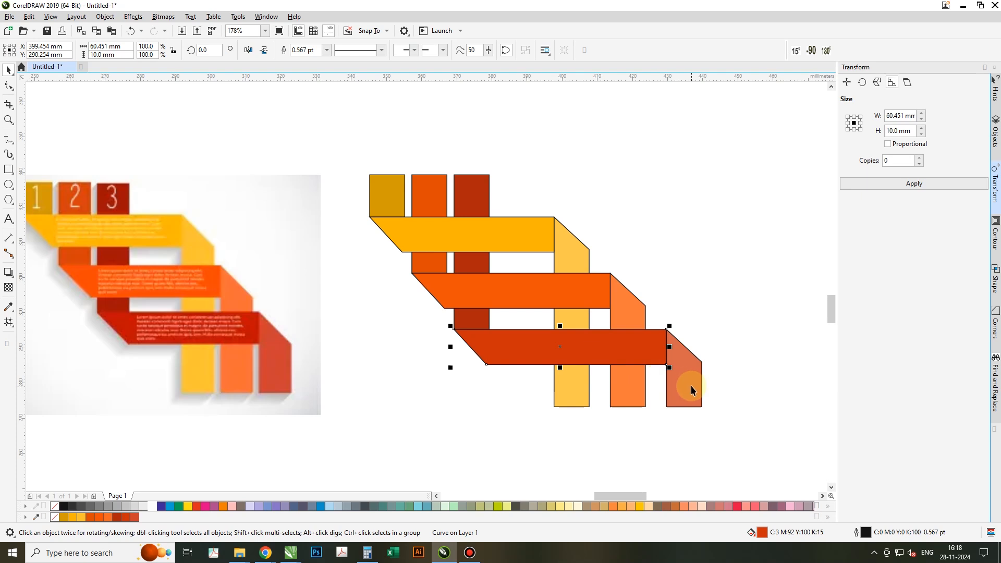
# Remove the outlines from all the ribbon shapes.
pyautogui.moveTo(358, 143); pyautogui.dragTo(637, 412)
pyautogui.moveTo(718, 439); pyautogui.dragTo(739, 440)
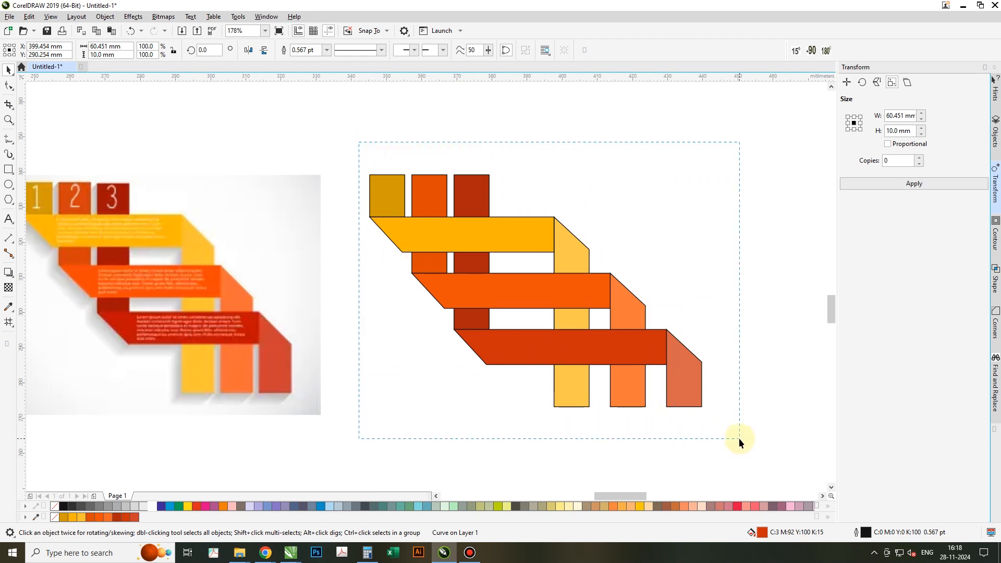
pyautogui.rightClick(53, 507)
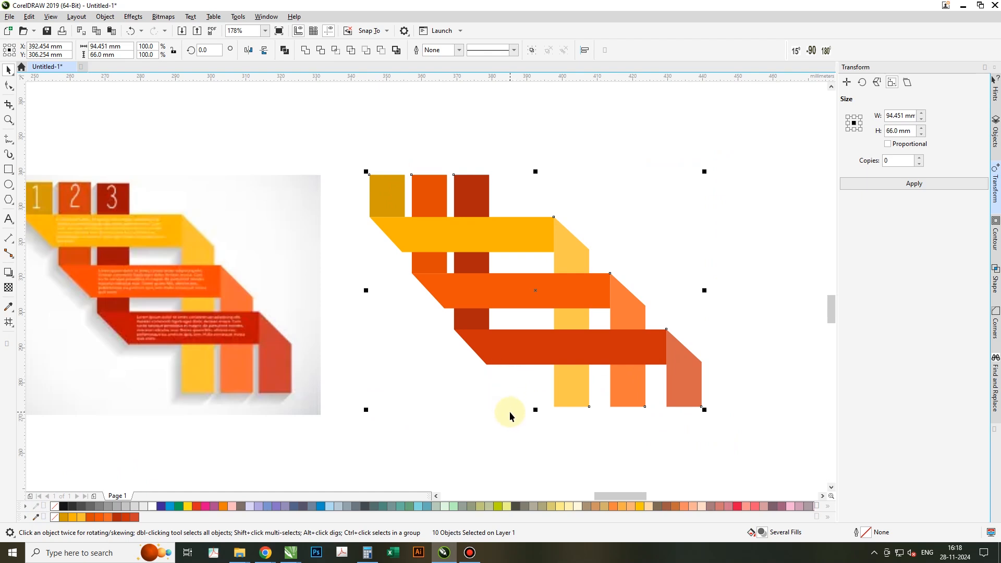
pyautogui.click(510, 414)
# Select all the ribbon shapes and zoom in on them.
pyautogui.click(510, 241)
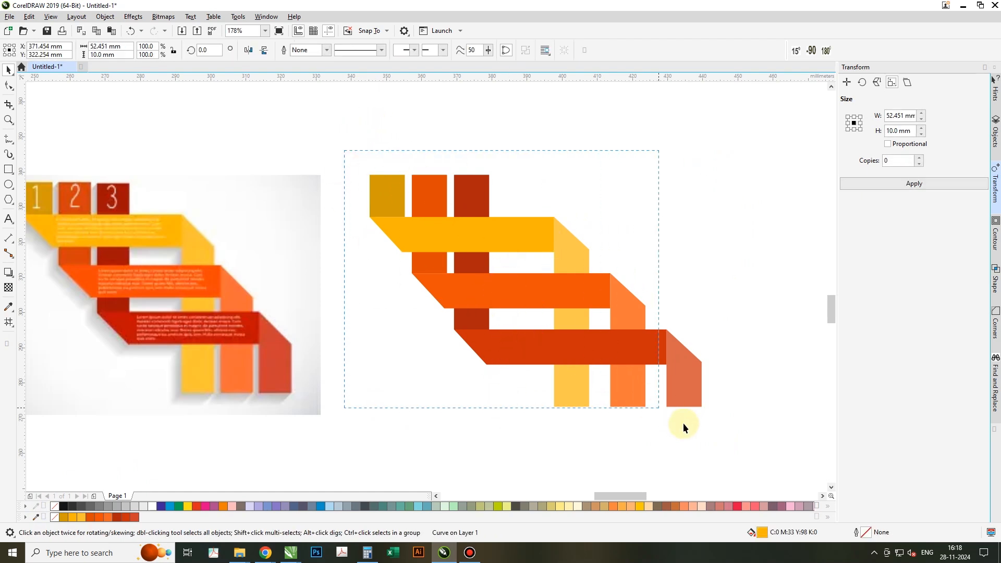
pyautogui.moveTo(742, 454); pyautogui.dragTo(742, 454)
pyautogui.hotkey('shift', 'F2')
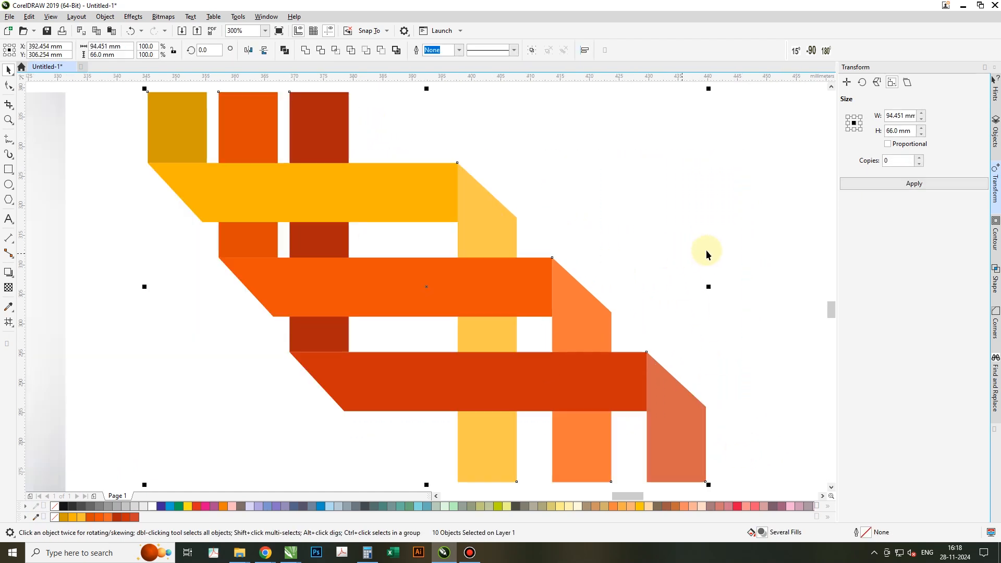